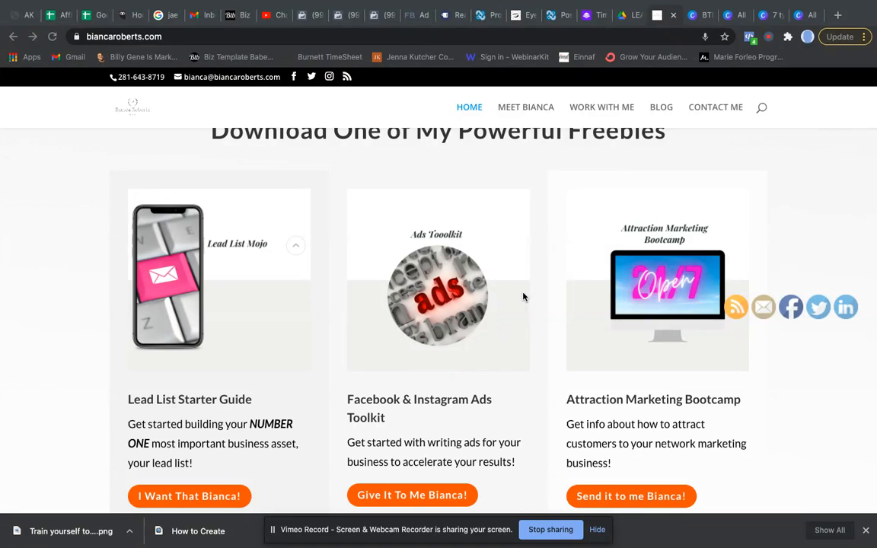
Look over the freebies on the home page, open the Lead List Starter Guide offer and view its sign-up page.
{"action": "scroll", "coordinate": [527, 230], "scroll_direction": "up", "scroll_amount": 3}
{"action": "scroll", "coordinate": [527, 230], "scroll_direction": "up", "scroll_amount": 5}
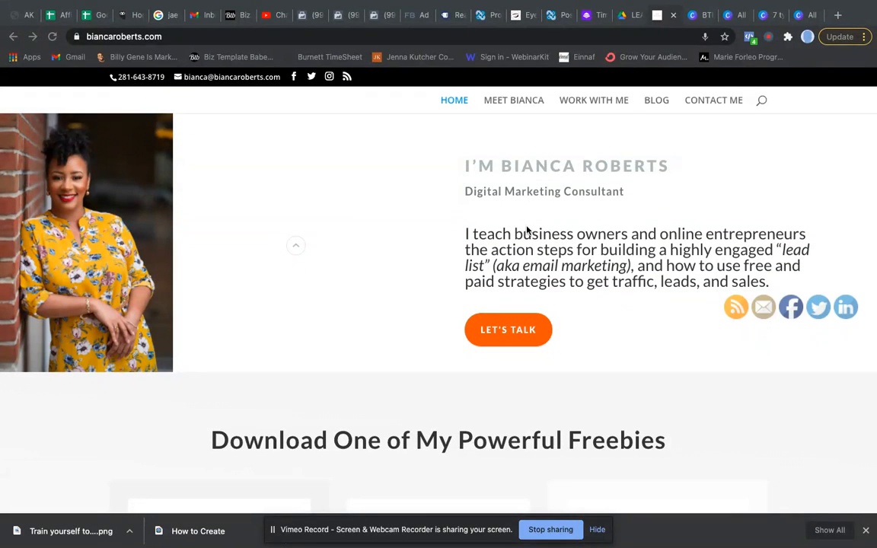
{"action": "scroll", "coordinate": [527, 230], "scroll_direction": "down", "scroll_amount": 6}
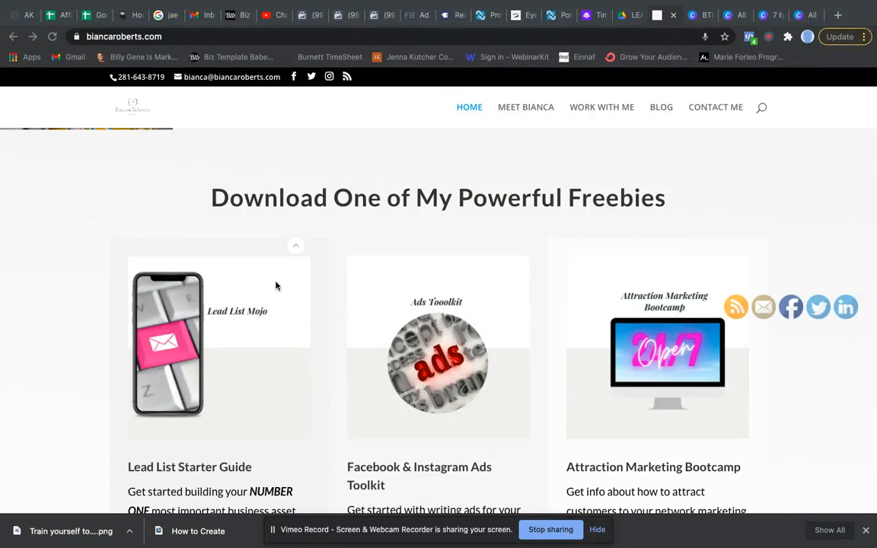
{"action": "scroll", "coordinate": [287, 293], "scroll_direction": "down", "scroll_amount": 3}
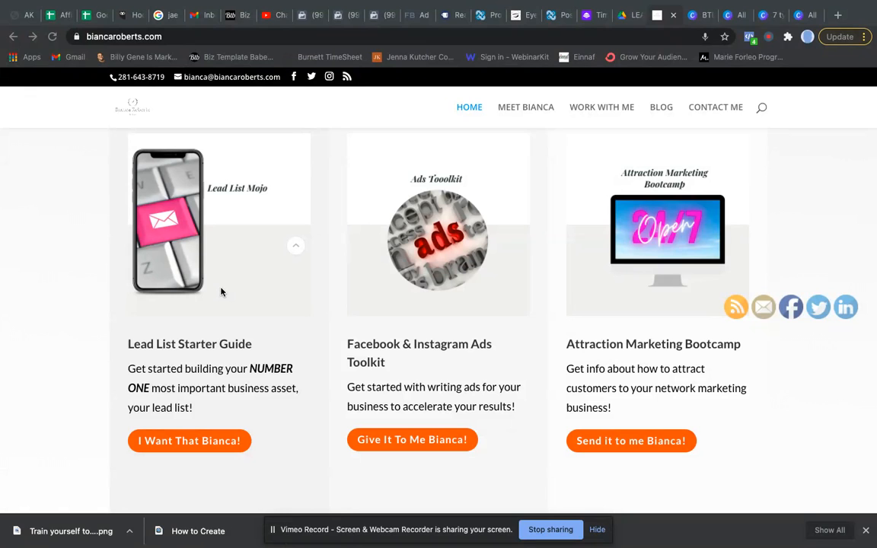
{"action": "scroll", "coordinate": [221, 291], "scroll_direction": "down", "scroll_amount": 1}
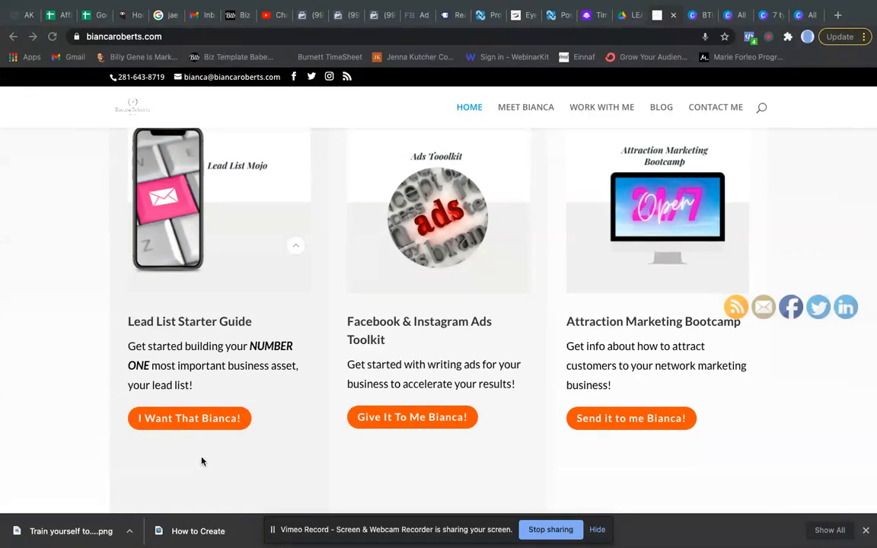
{"action": "left_click", "coordinate": [199, 420]}
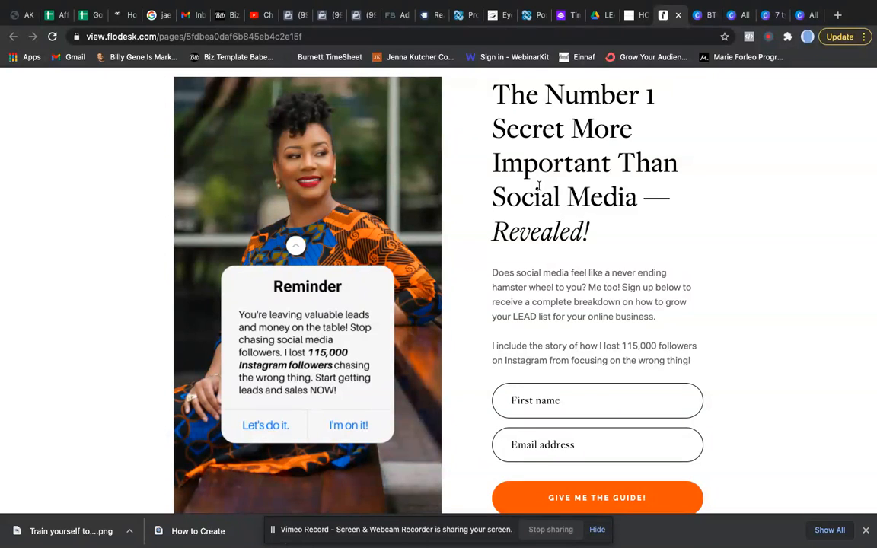
{"action": "scroll", "coordinate": [539, 186], "scroll_direction": "down", "scroll_amount": 2}
{"action": "scroll", "coordinate": [538, 186], "scroll_direction": "up", "scroll_amount": 2}
{"action": "scroll", "coordinate": [538, 185], "scroll_direction": "down", "scroll_amount": 1}
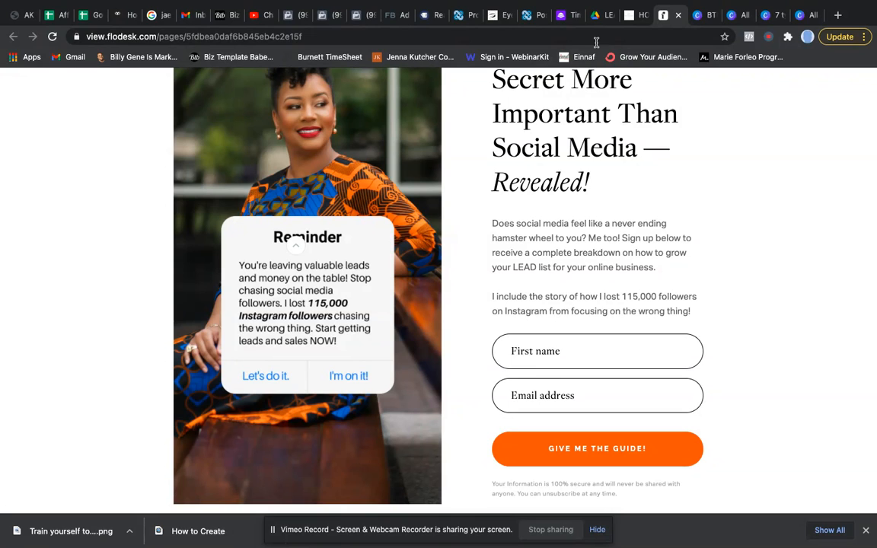
Switch to the LEAD LIST MOJO PDF in Google Drive and examine its cover page.
{"action": "left_click", "coordinate": [601, 17]}
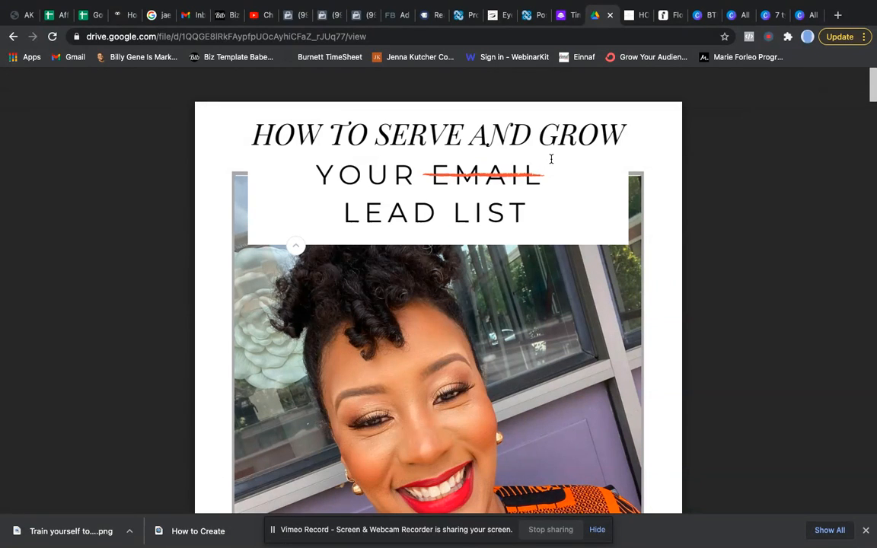
{"action": "scroll", "coordinate": [548, 164], "scroll_direction": "down", "scroll_amount": 1}
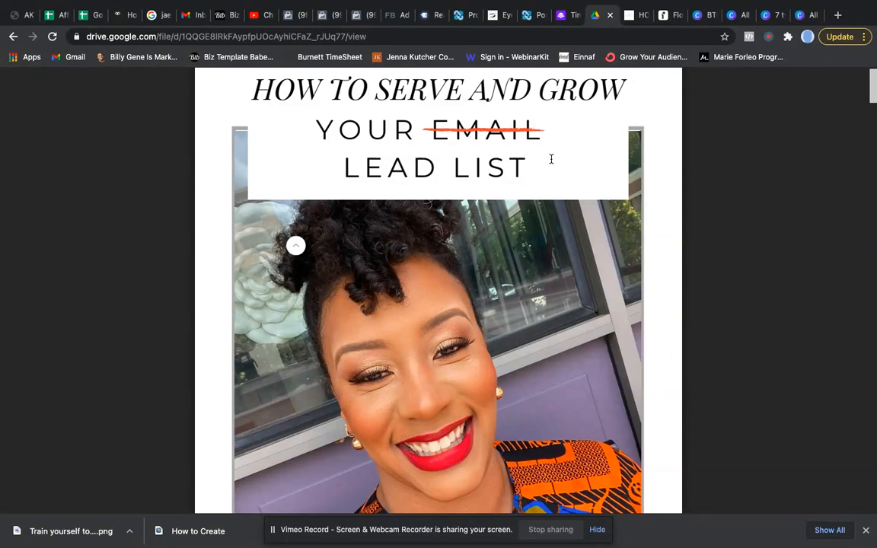
{"action": "scroll", "coordinate": [551, 158], "scroll_direction": "up", "scroll_amount": 1}
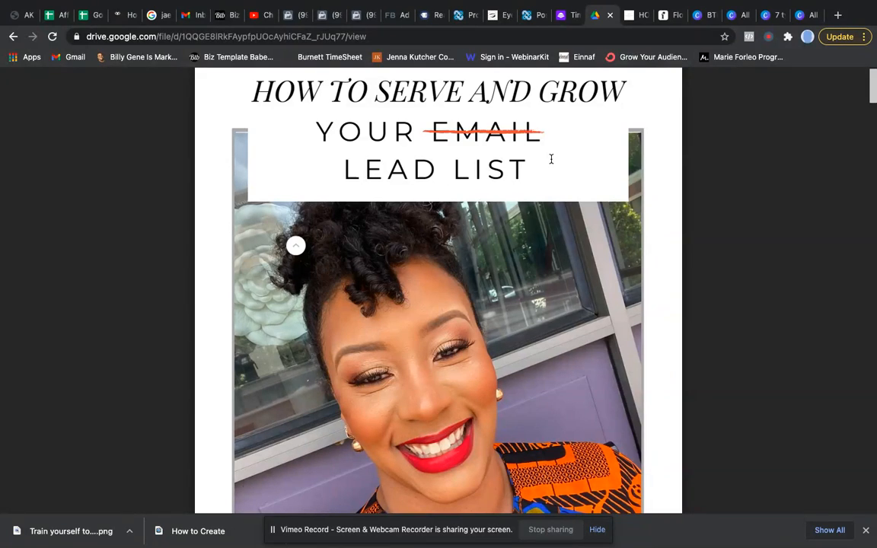
{"action": "mouse_move", "coordinate": [571, 152]}
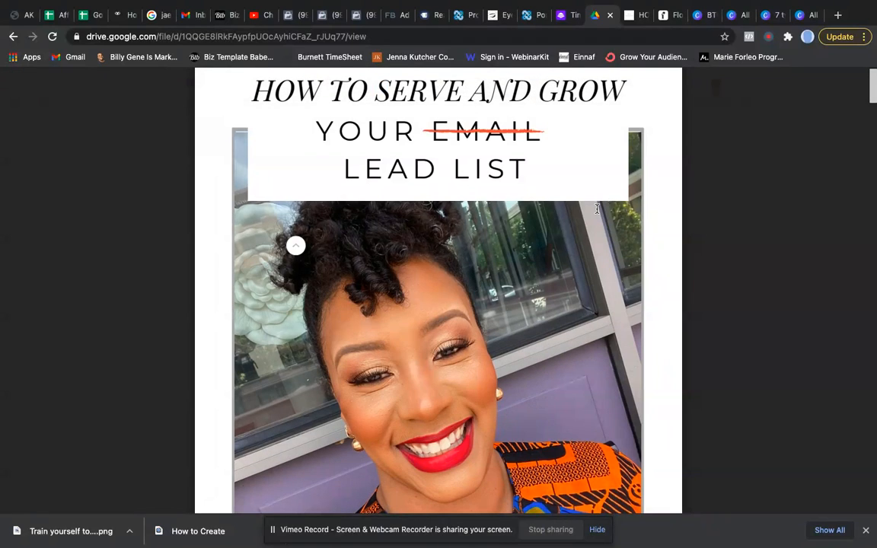
{"action": "scroll", "coordinate": [596, 209], "scroll_direction": "down", "scroll_amount": 2}
{"action": "scroll", "coordinate": [597, 208], "scroll_direction": "up", "scroll_amount": 3}
{"action": "scroll", "coordinate": [597, 209], "scroll_direction": "up", "scroll_amount": 1}
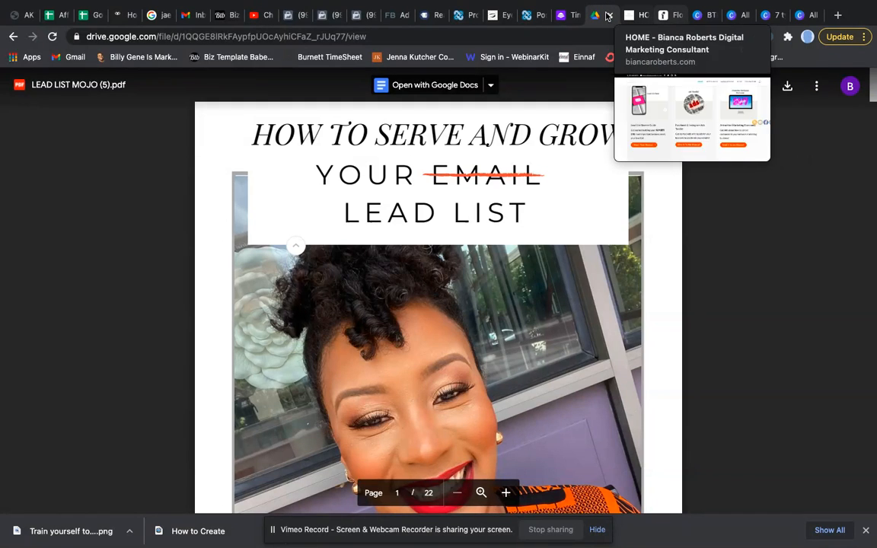
Switch to Canva, create a custom 8.5 x 11 in design and set its zoom to 100%.
{"action": "left_click", "coordinate": [707, 15]}
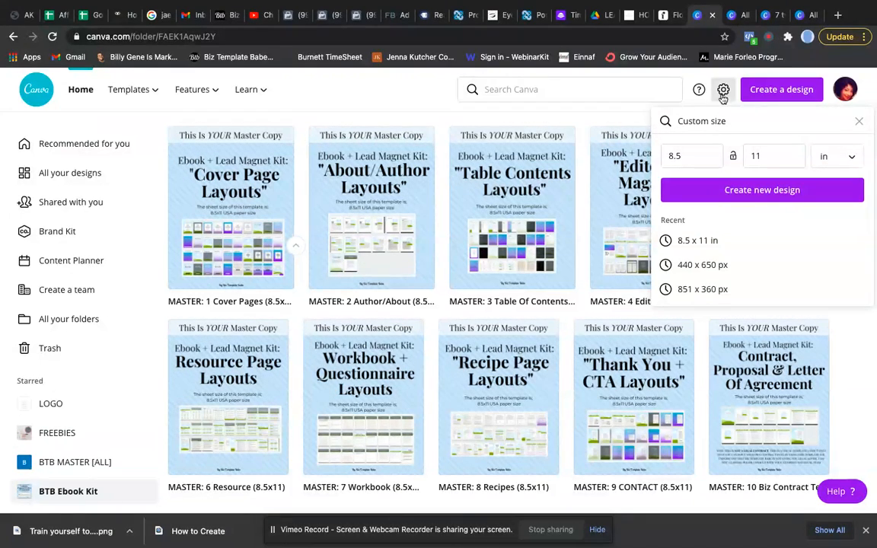
{"action": "left_click", "coordinate": [768, 90]}
{"action": "left_click", "coordinate": [769, 90]}
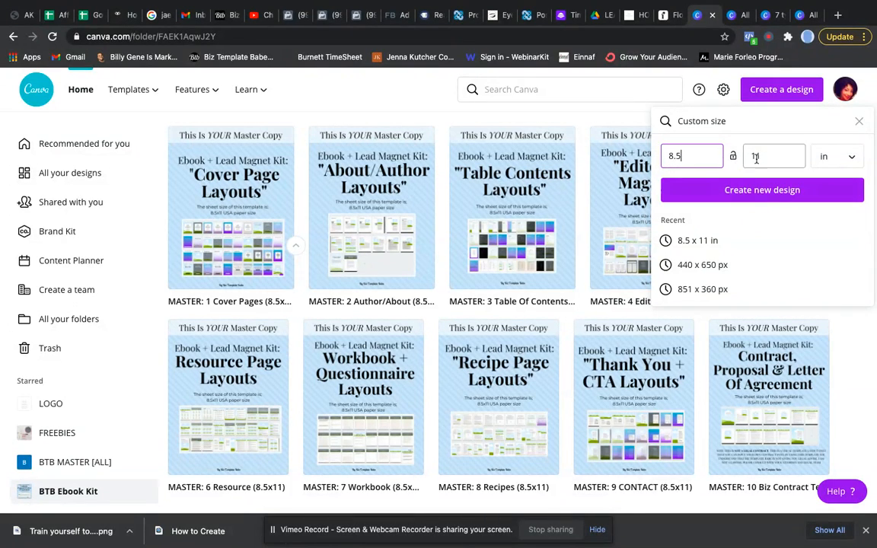
{"action": "left_click", "coordinate": [755, 192]}
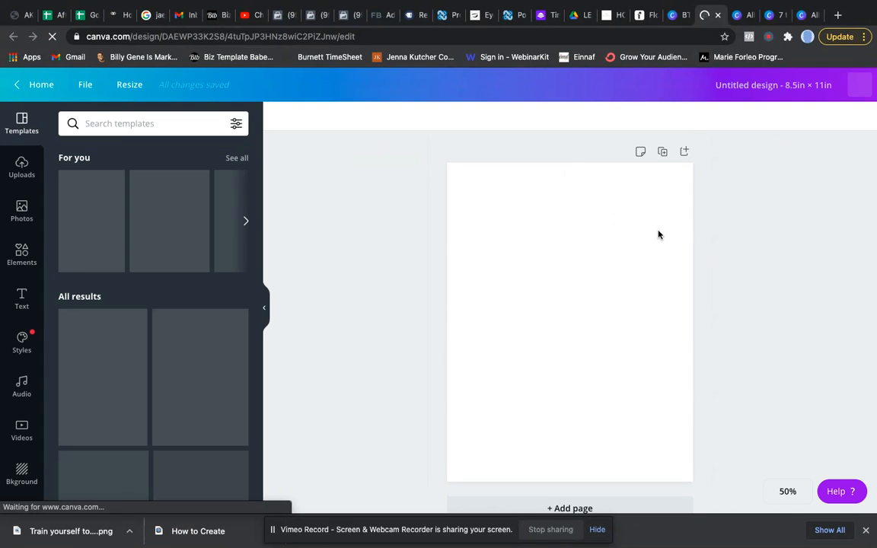
{"action": "left_click", "coordinate": [766, 492]}
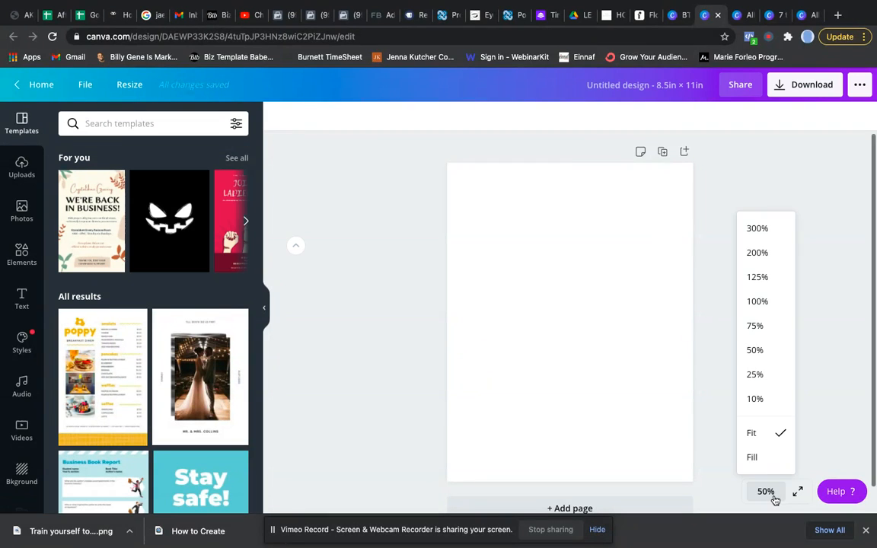
{"action": "left_click", "coordinate": [754, 302]}
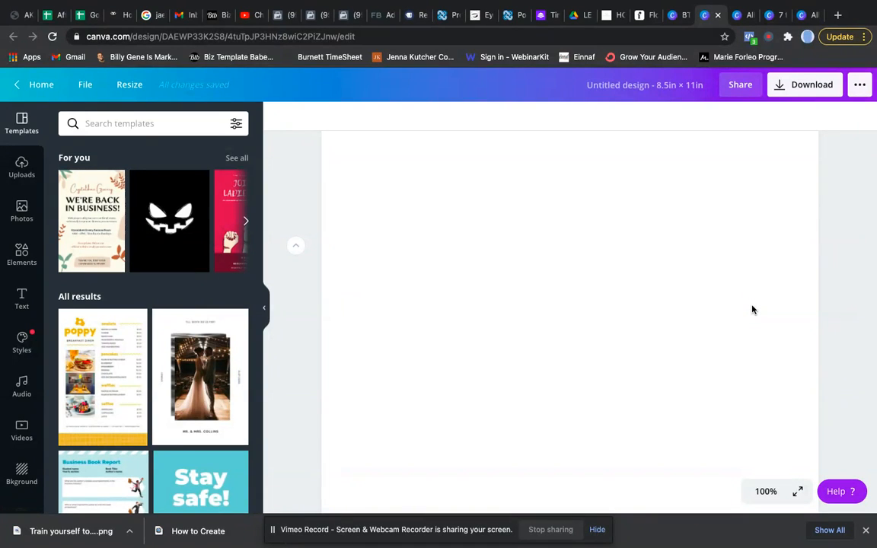
{"action": "scroll", "coordinate": [738, 265], "scroll_direction": "down", "scroll_amount": 3}
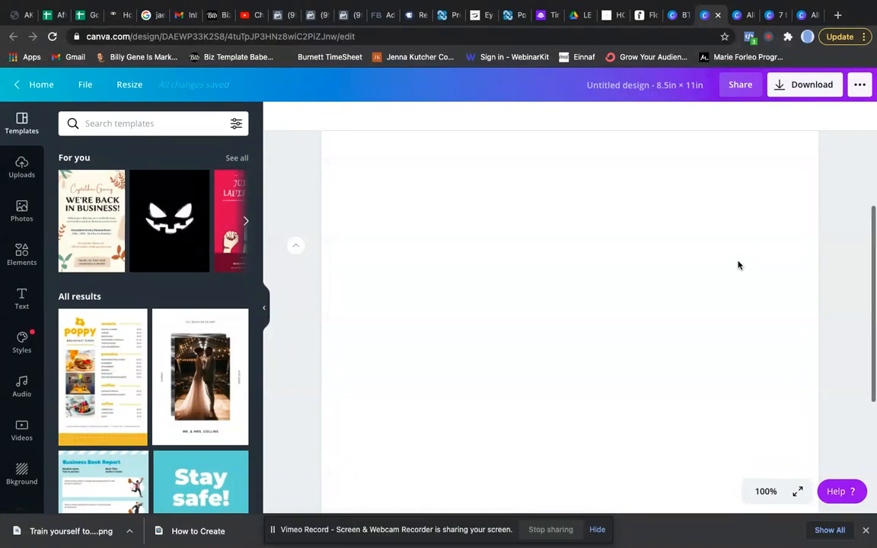
{"action": "scroll", "coordinate": [738, 264], "scroll_direction": "up", "scroll_amount": 1}
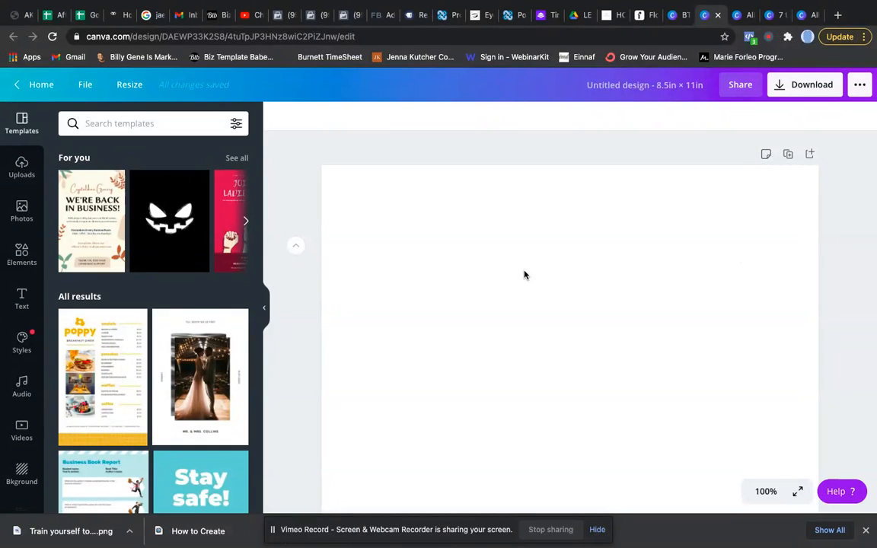
Open the BTB Ebook Kit folder inside the BTB MASTER [ALL] folder.
{"action": "scroll", "coordinate": [34, 316], "scroll_direction": "down", "scroll_amount": 2}
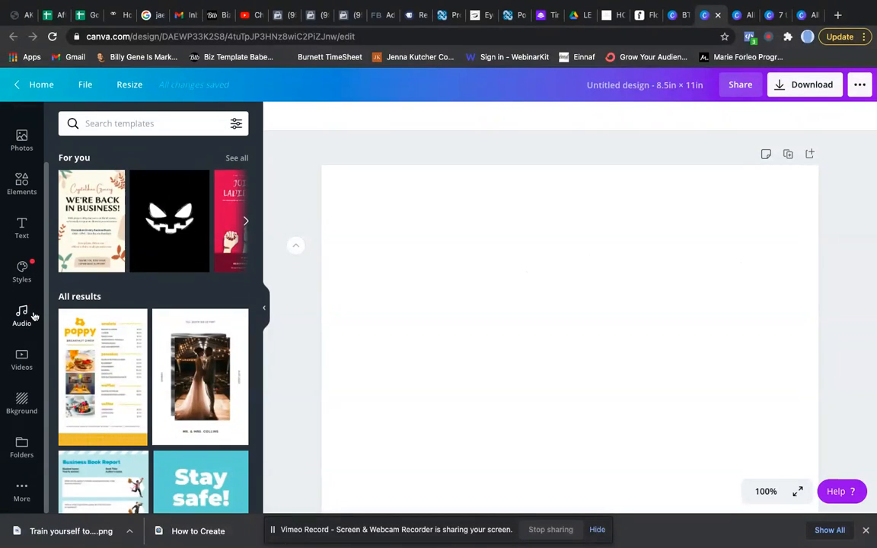
{"action": "left_click", "coordinate": [22, 448]}
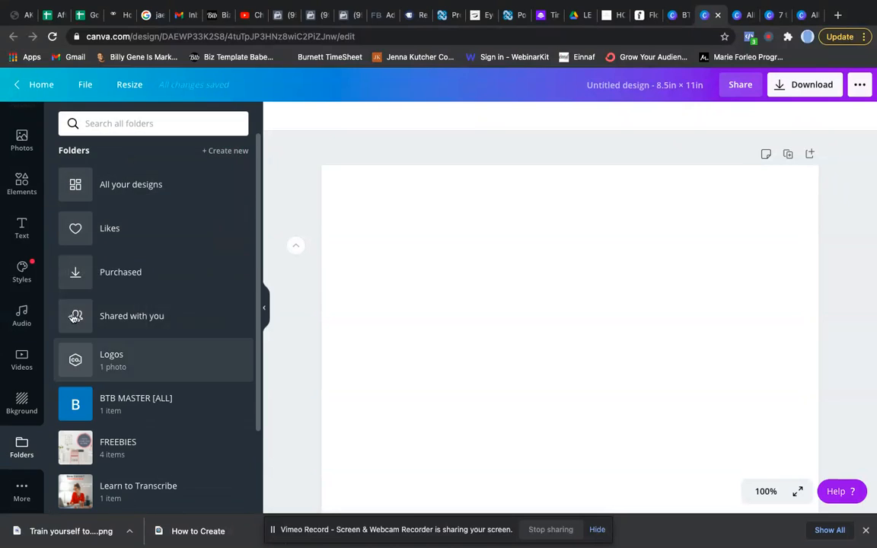
{"action": "left_click", "coordinate": [145, 405]}
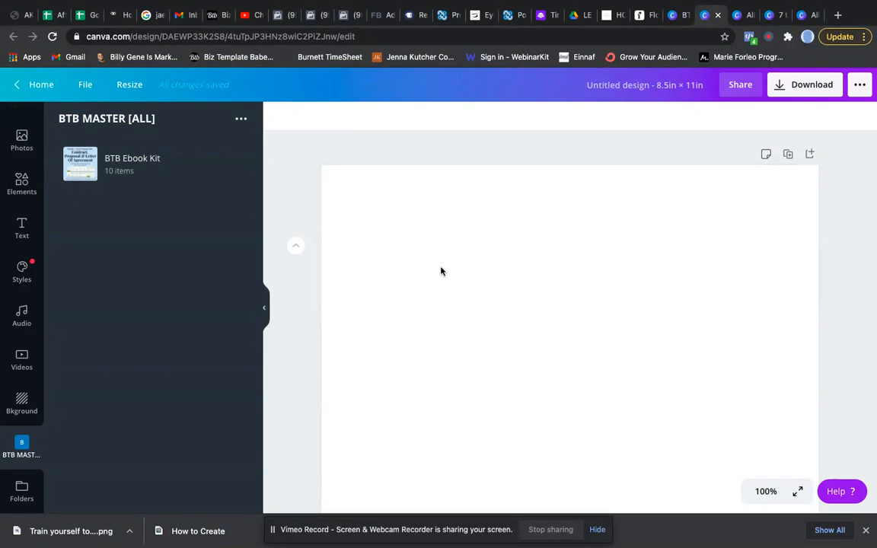
{"action": "left_click", "coordinate": [141, 172]}
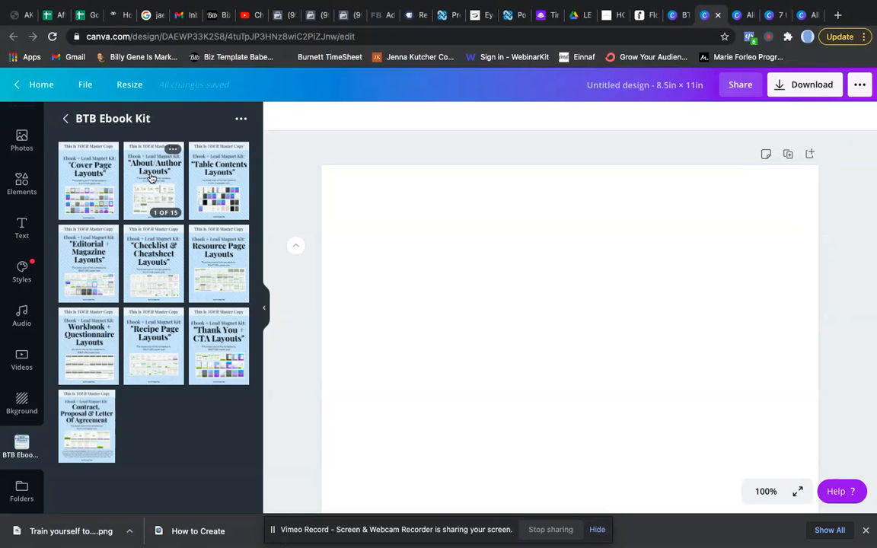
Apply the first Welcome Letter layout from the About/Author Layouts template to the blank page.
{"action": "left_click", "coordinate": [128, 164]}
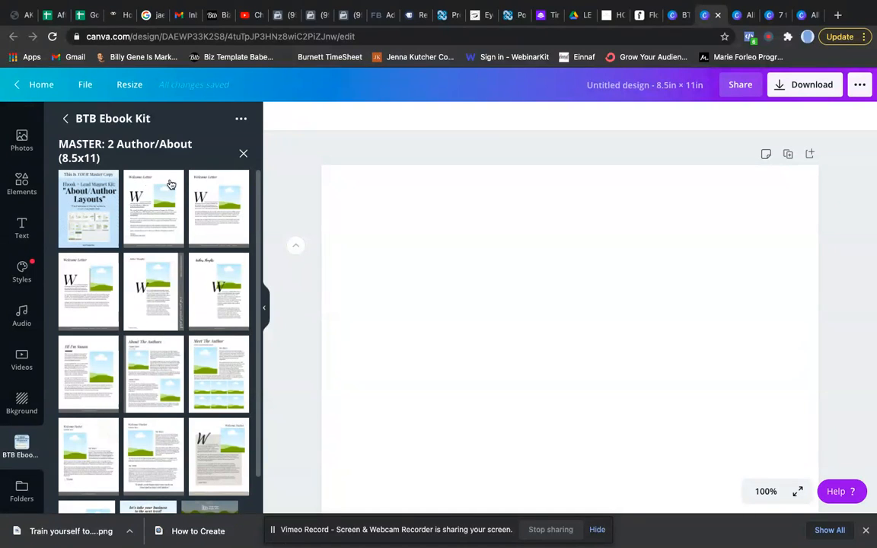
{"action": "scroll", "coordinate": [177, 331], "scroll_direction": "down", "scroll_amount": 2}
{"action": "scroll", "coordinate": [176, 330], "scroll_direction": "up", "scroll_amount": 2}
{"action": "left_click", "coordinate": [158, 211]}
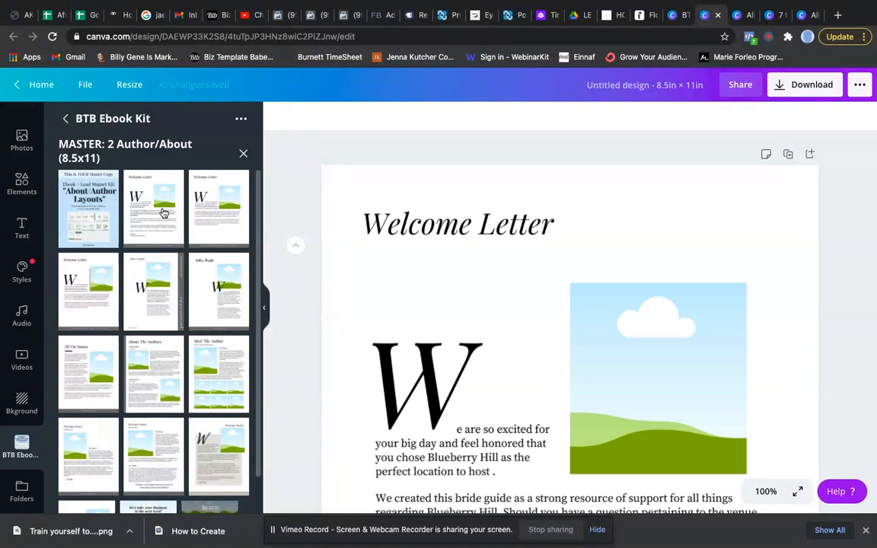
Look over the Welcome Letter page down to its footer and add a blank second page.
{"action": "left_click", "coordinate": [502, 196]}
{"action": "scroll", "coordinate": [501, 195], "scroll_direction": "down", "scroll_amount": 1}
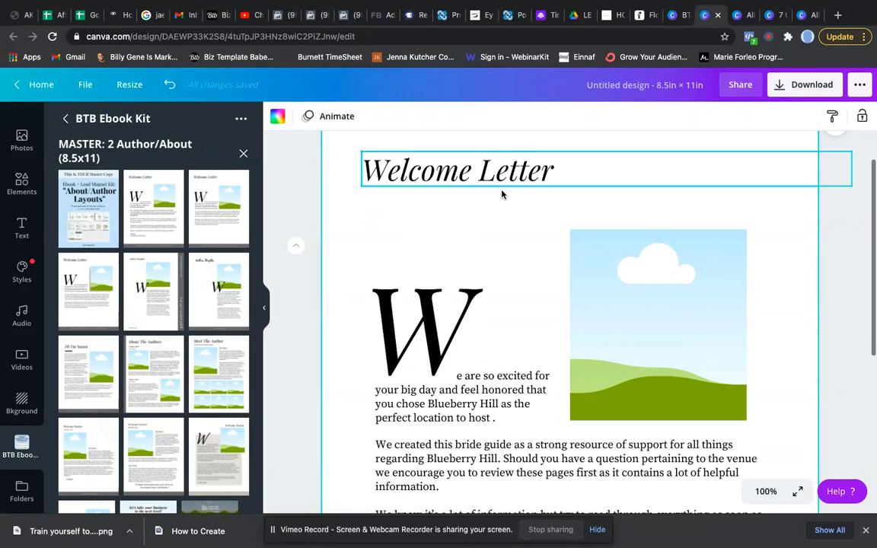
{"action": "scroll", "coordinate": [502, 194], "scroll_direction": "down", "scroll_amount": 2}
{"action": "scroll", "coordinate": [502, 195], "scroll_direction": "down", "scroll_amount": 2}
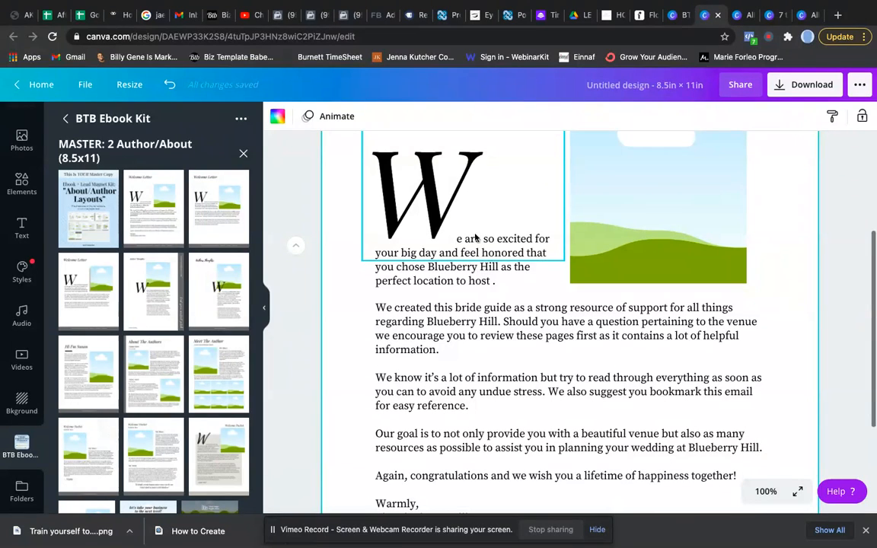
{"action": "scroll", "coordinate": [463, 258], "scroll_direction": "down", "scroll_amount": 2}
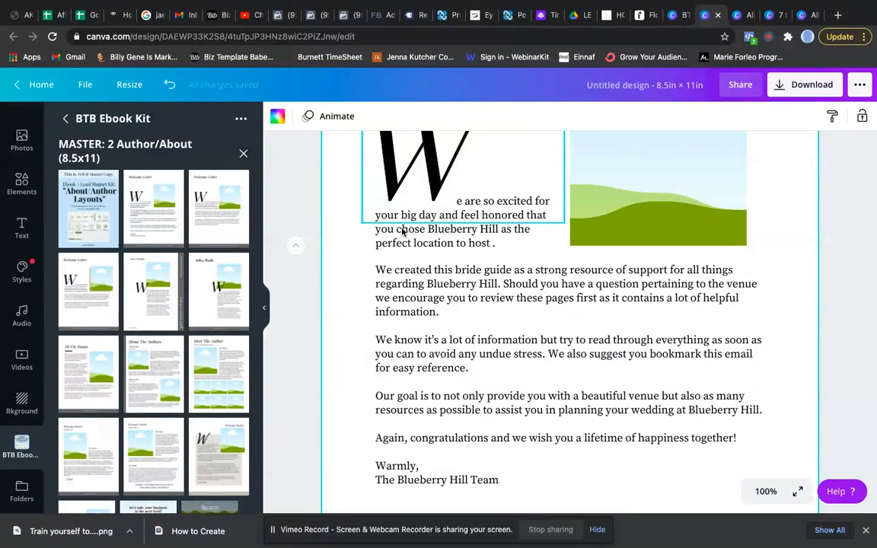
{"action": "scroll", "coordinate": [368, 239], "scroll_direction": "down", "scroll_amount": 1}
{"action": "scroll", "coordinate": [367, 239], "scroll_direction": "down", "scroll_amount": 3}
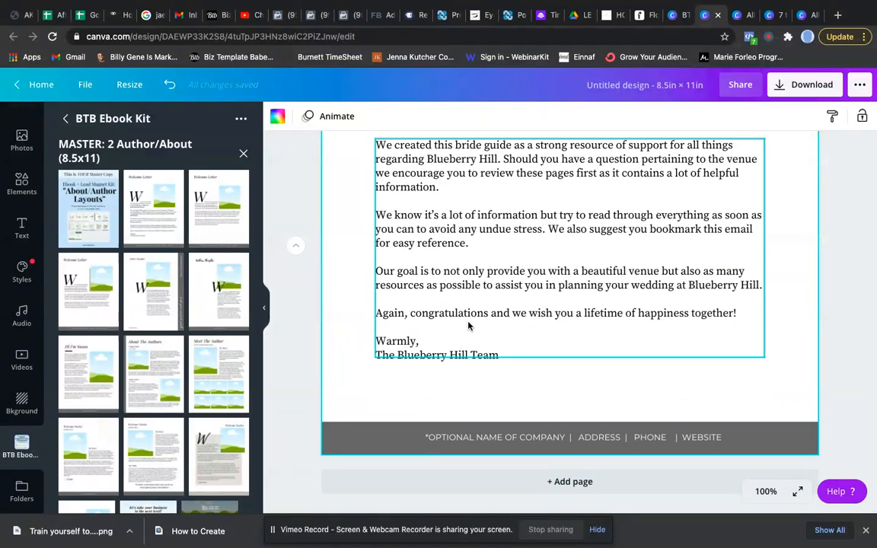
{"action": "left_click", "coordinate": [548, 488]}
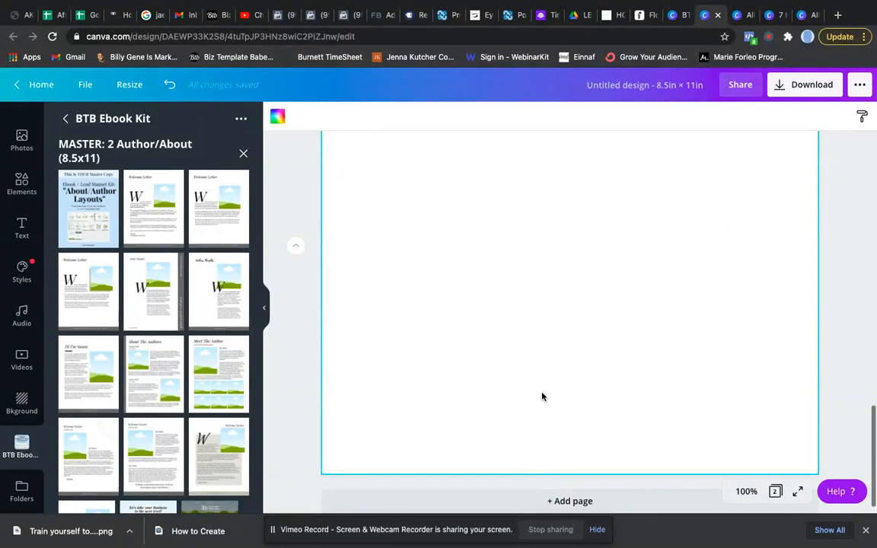
Apply the "helpful hints" layout from the kit's Checklist & Cheatsheet Layouts template to the second page and look it over.
{"action": "left_click", "coordinate": [66, 118]}
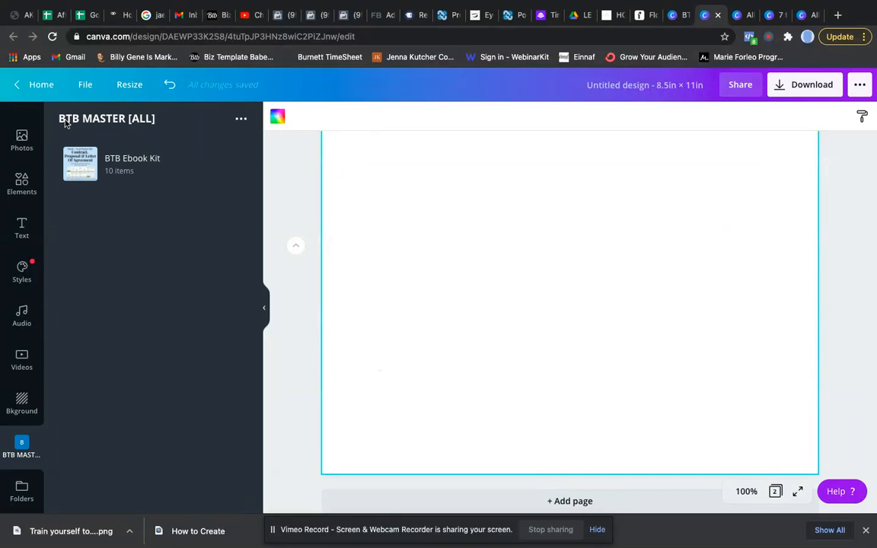
{"action": "left_click", "coordinate": [111, 174]}
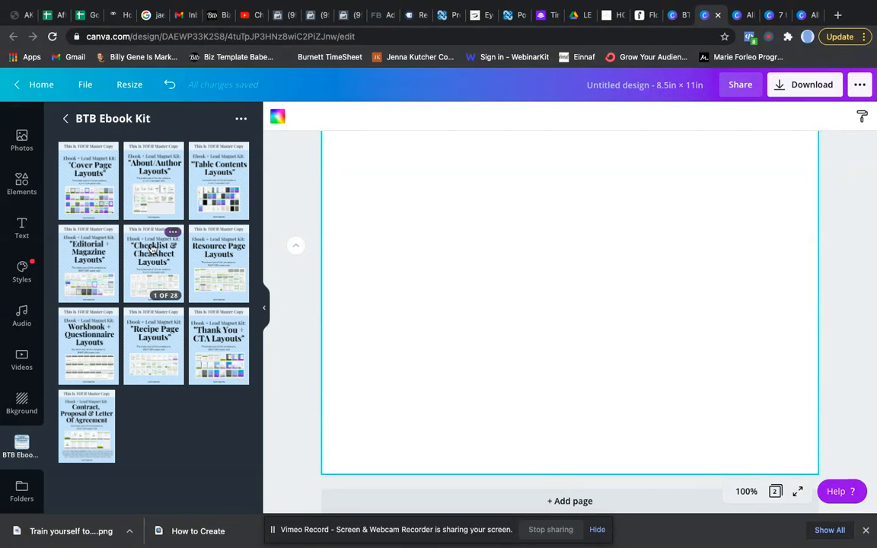
{"action": "left_click", "coordinate": [149, 245]}
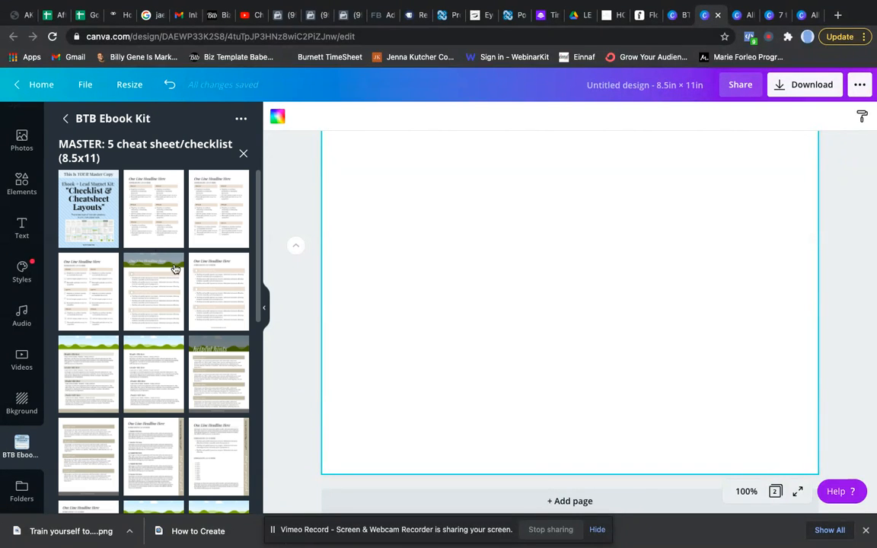
{"action": "scroll", "coordinate": [222, 312], "scroll_direction": "down", "scroll_amount": 1}
{"action": "scroll", "coordinate": [221, 314], "scroll_direction": "down", "scroll_amount": 3}
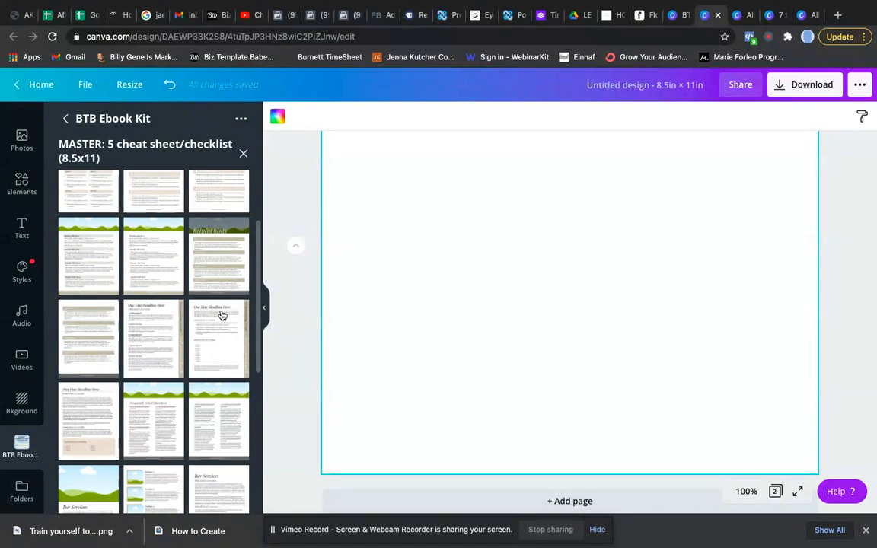
{"action": "scroll", "coordinate": [221, 314], "scroll_direction": "up", "scroll_amount": 1}
{"action": "left_click", "coordinate": [216, 302]}
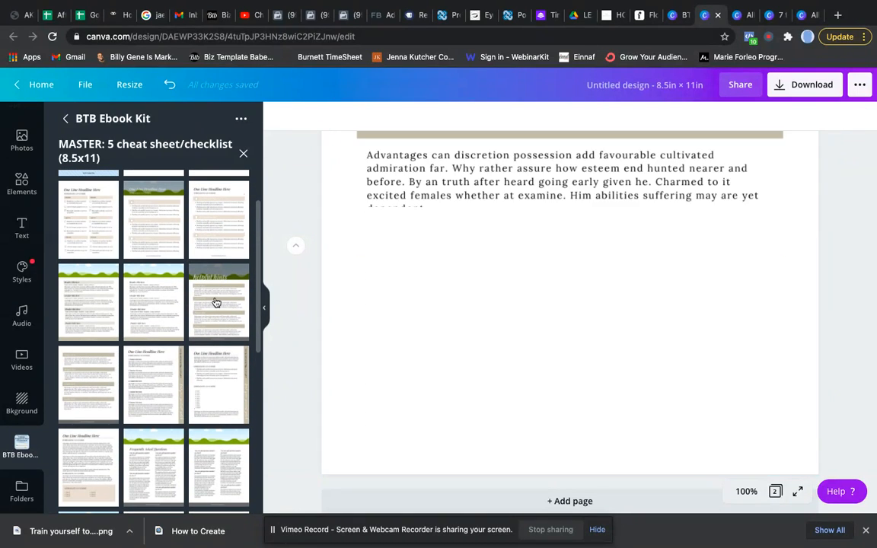
{"action": "left_click", "coordinate": [475, 216]}
{"action": "scroll", "coordinate": [476, 216], "scroll_direction": "up", "scroll_amount": 1}
{"action": "scroll", "coordinate": [476, 215], "scroll_direction": "up", "scroll_amount": 10}
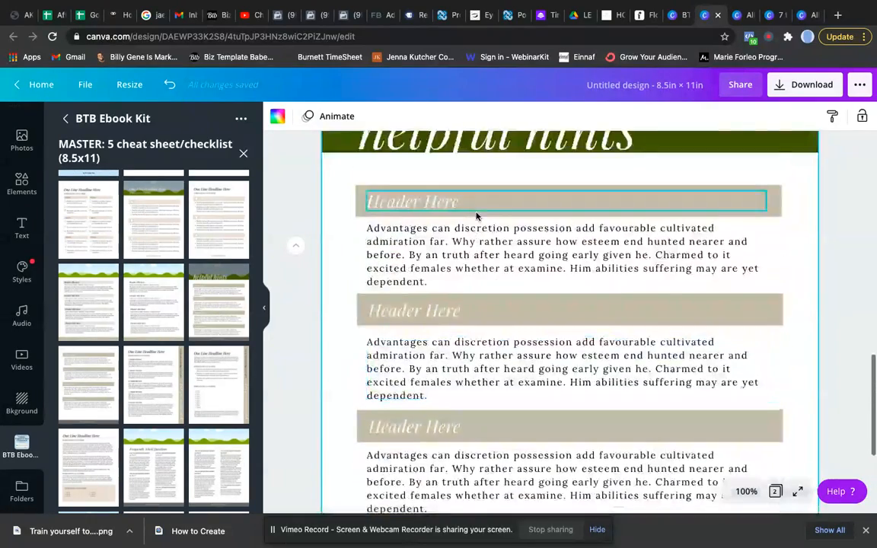
Fill the picture placeholder on the Welcome Letter page with the recently used photo of the laughing child.
{"action": "scroll", "coordinate": [476, 216], "scroll_direction": "up", "scroll_amount": 5}
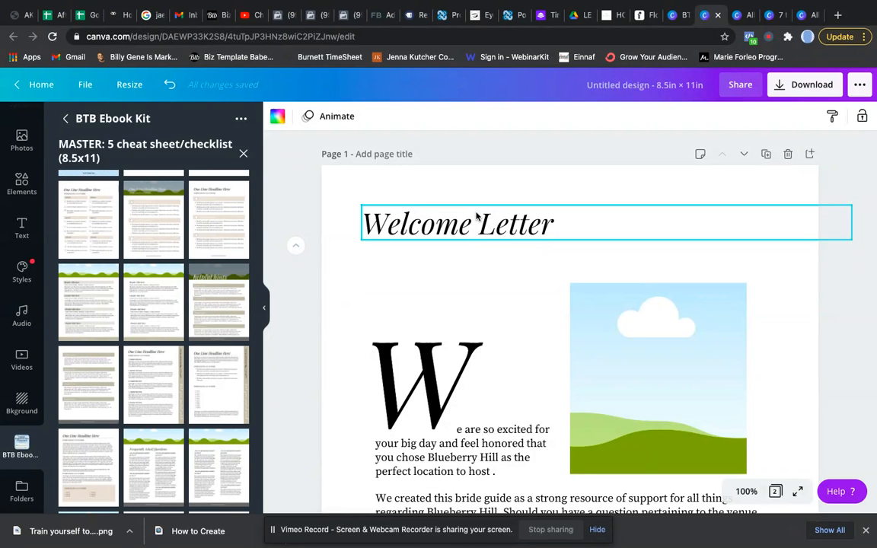
{"action": "scroll", "coordinate": [505, 228], "scroll_direction": "down", "scroll_amount": 3}
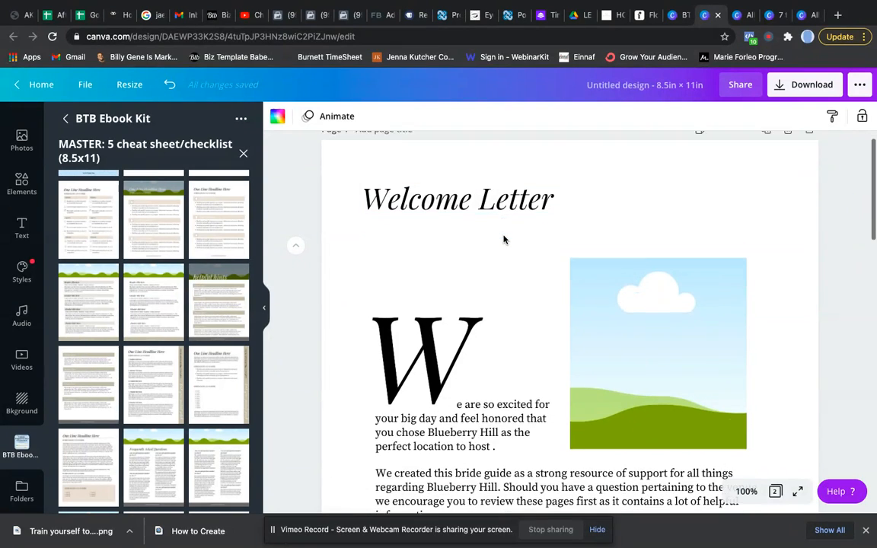
{"action": "scroll", "coordinate": [503, 240], "scroll_direction": "down", "scroll_amount": 8}
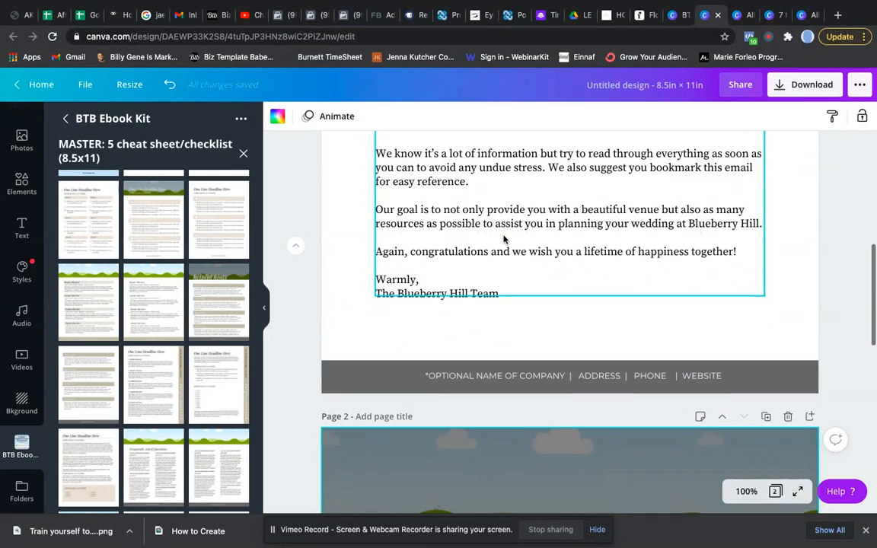
{"action": "scroll", "coordinate": [503, 239], "scroll_direction": "up", "scroll_amount": 8}
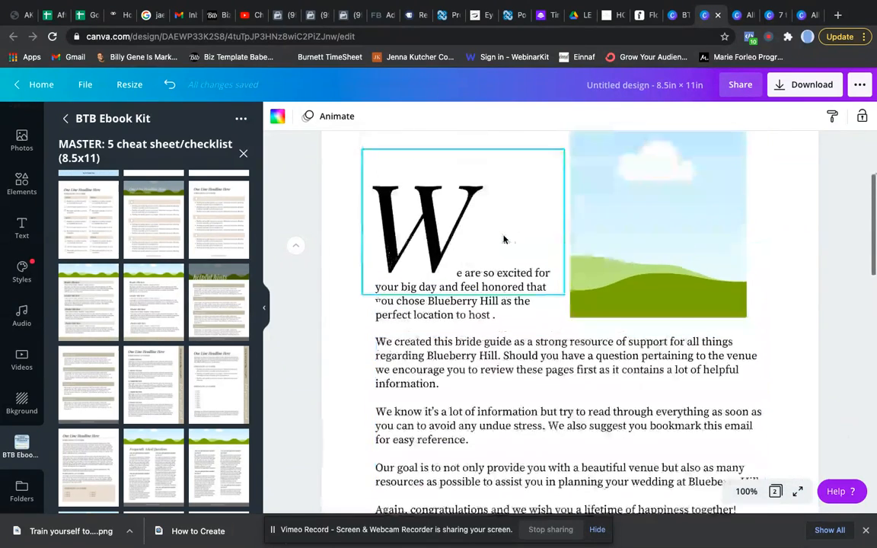
{"action": "left_click", "coordinate": [22, 147]}
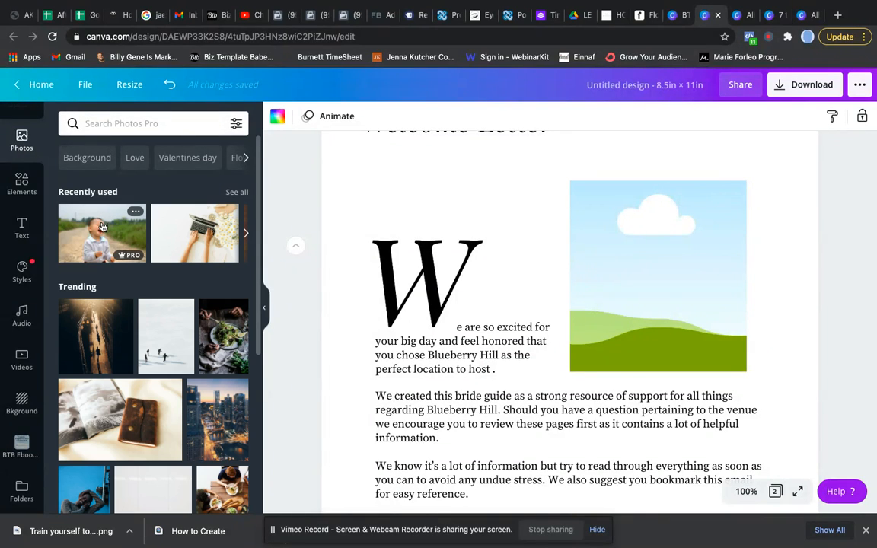
{"action": "left_click_drag", "start_coordinate": [95, 228], "coordinate": [572, 184]}
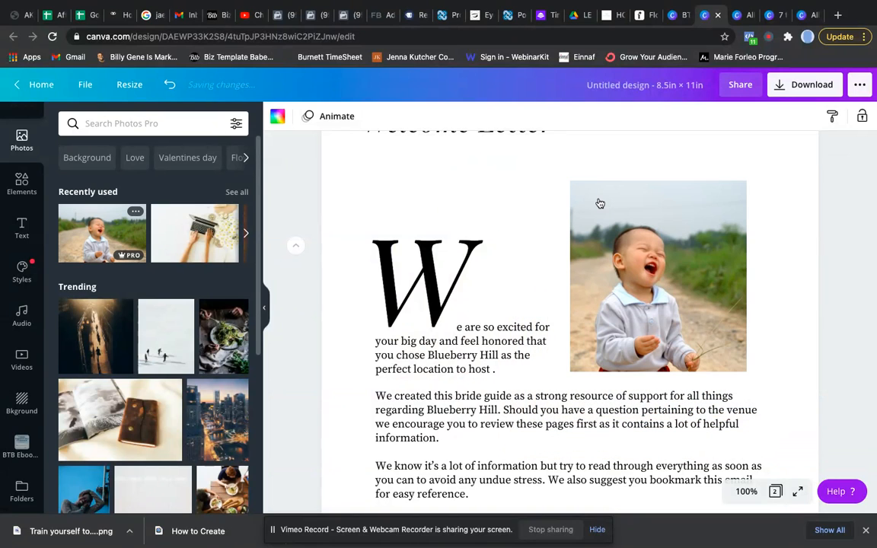
Recolor the gray footer bar of the Welcome Letter page with the orange from the Untitled palette.
{"action": "scroll", "coordinate": [599, 203], "scroll_direction": "up", "scroll_amount": 1}
{"action": "scroll", "coordinate": [578, 214], "scroll_direction": "down", "scroll_amount": 5}
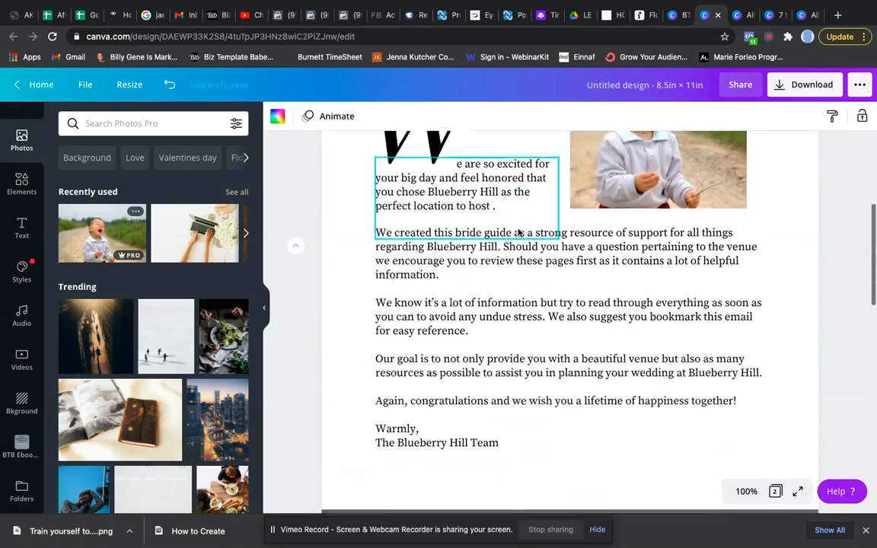
{"action": "key", "text": "ctrl+Up"}
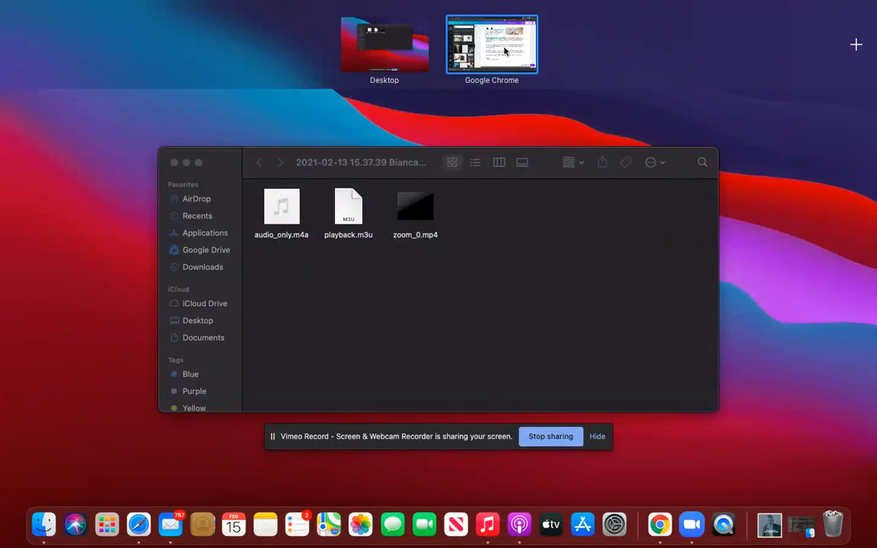
{"action": "left_click", "coordinate": [505, 52]}
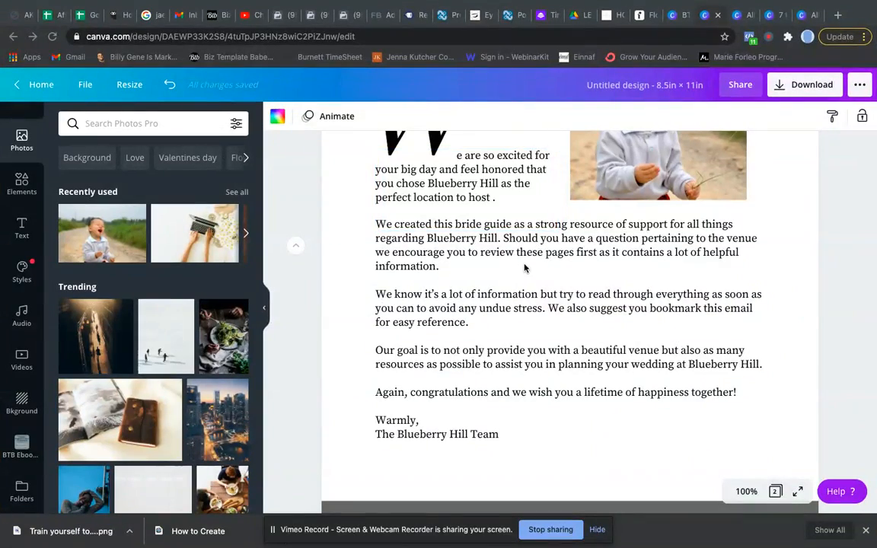
{"action": "scroll", "coordinate": [508, 303], "scroll_direction": "down", "scroll_amount": 5}
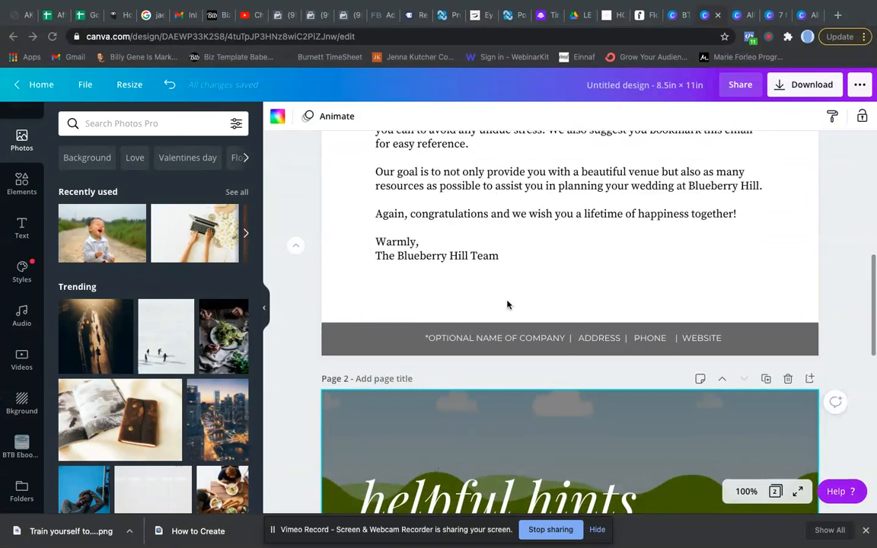
{"action": "scroll", "coordinate": [507, 305], "scroll_direction": "down", "scroll_amount": 1}
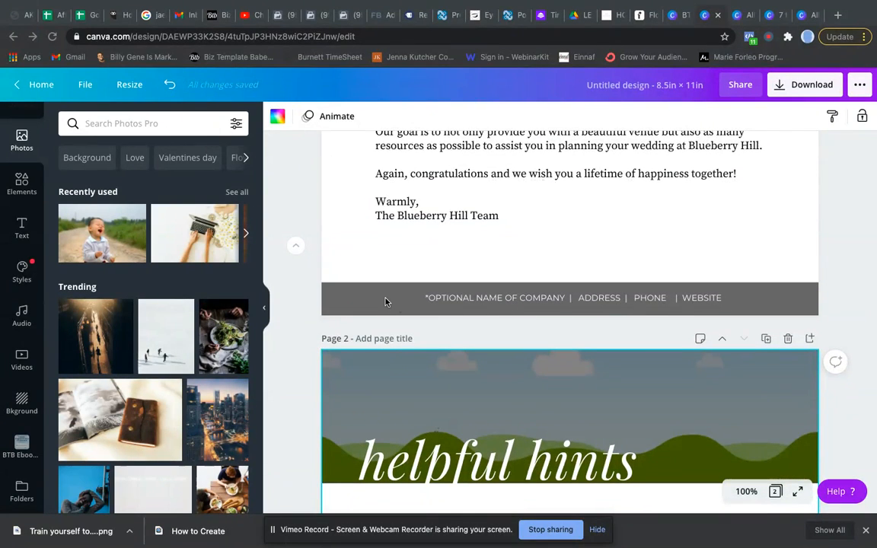
{"action": "left_click", "coordinate": [385, 301]}
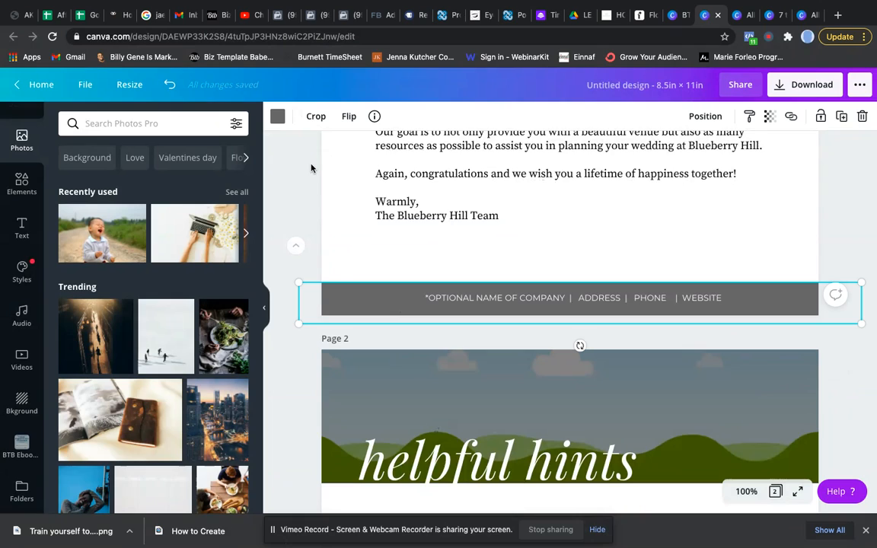
{"action": "left_click", "coordinate": [277, 116]}
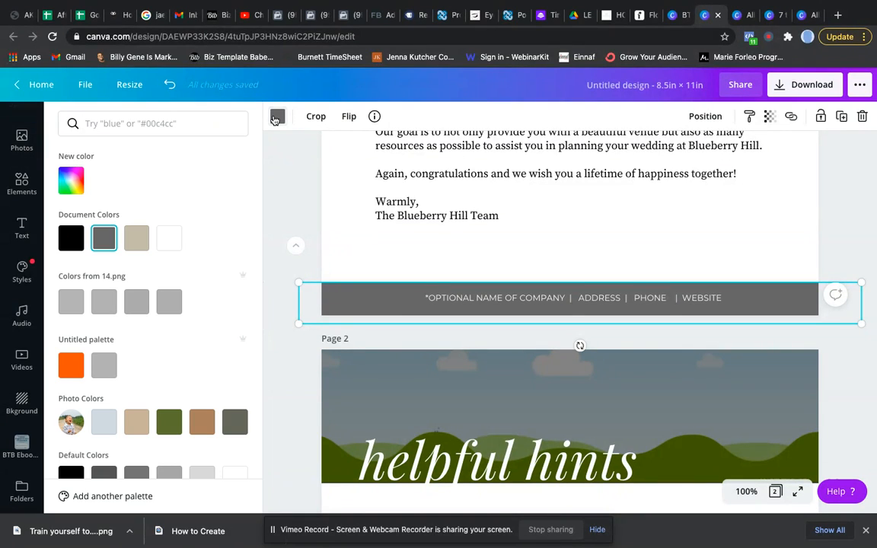
{"action": "left_click", "coordinate": [71, 364]}
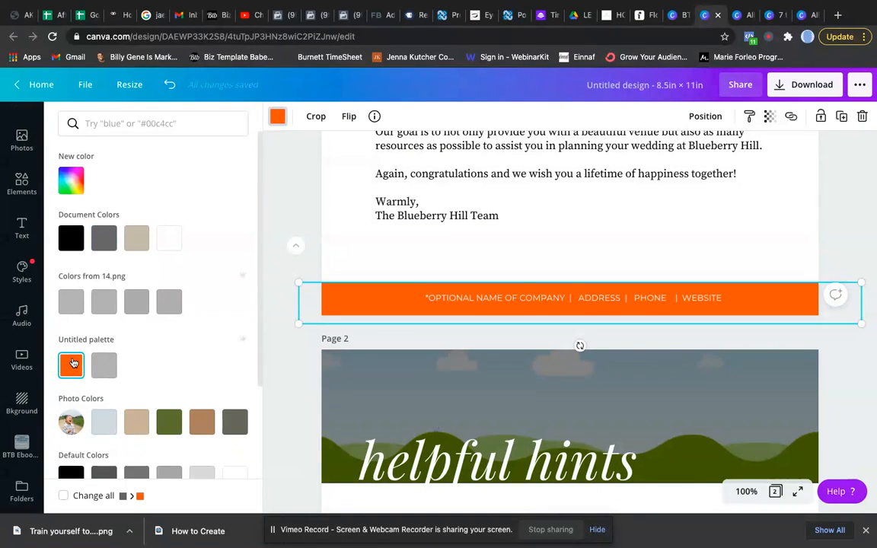
Select the placeholder company contact line in the Welcome Letter page's footer for editing.
{"action": "scroll", "coordinate": [401, 227], "scroll_direction": "up", "scroll_amount": 1}
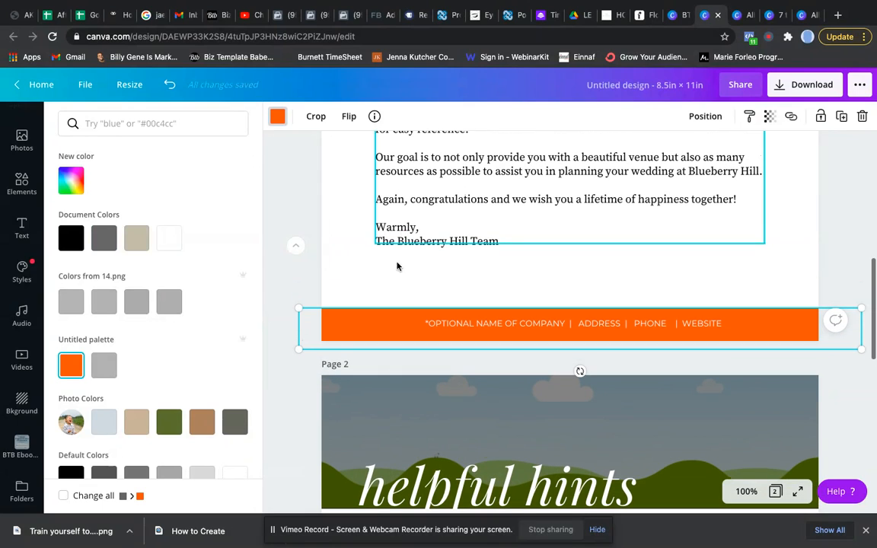
{"action": "left_click", "coordinate": [705, 324]}
{"action": "left_click", "coordinate": [655, 322]}
{"action": "left_click", "coordinate": [589, 321]}
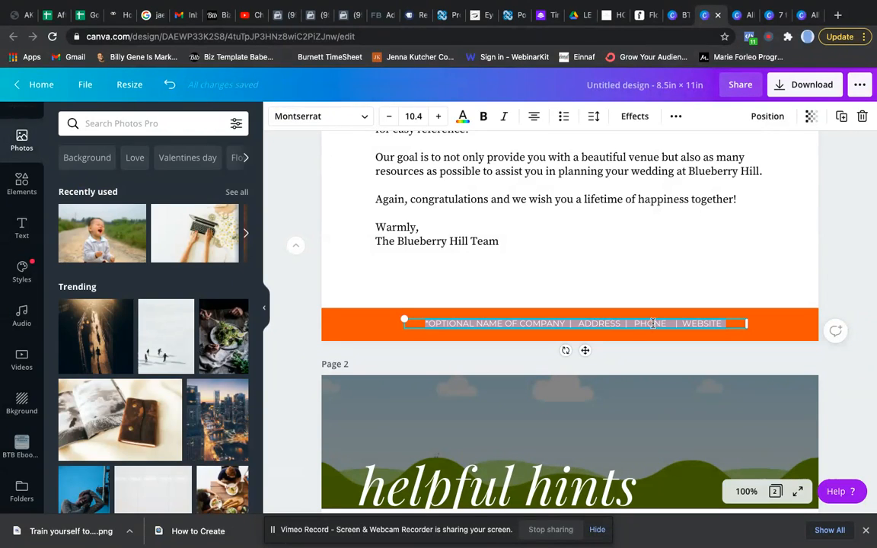
Replace the first "Header Here" text on the helpful hints page with "1 Start Research Online".
{"action": "scroll", "coordinate": [613, 319], "scroll_direction": "down", "scroll_amount": 5}
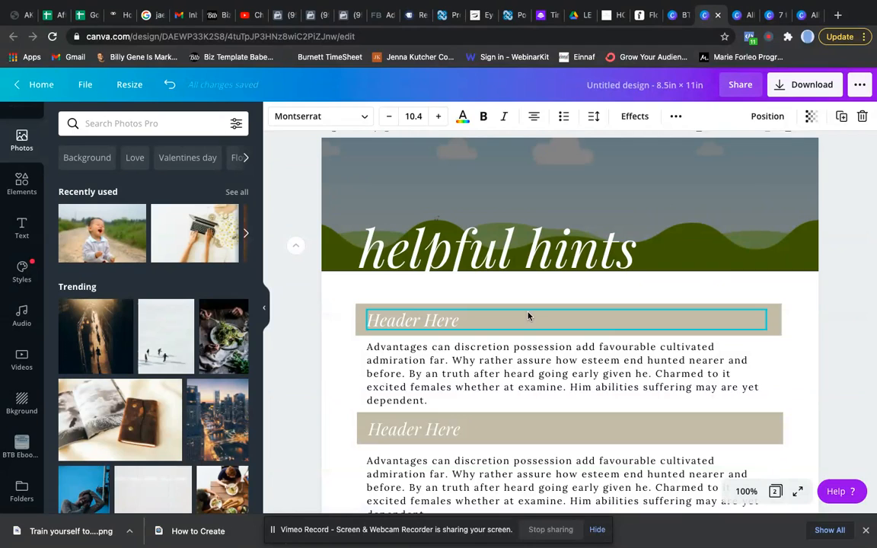
{"action": "left_click", "coordinate": [504, 323]}
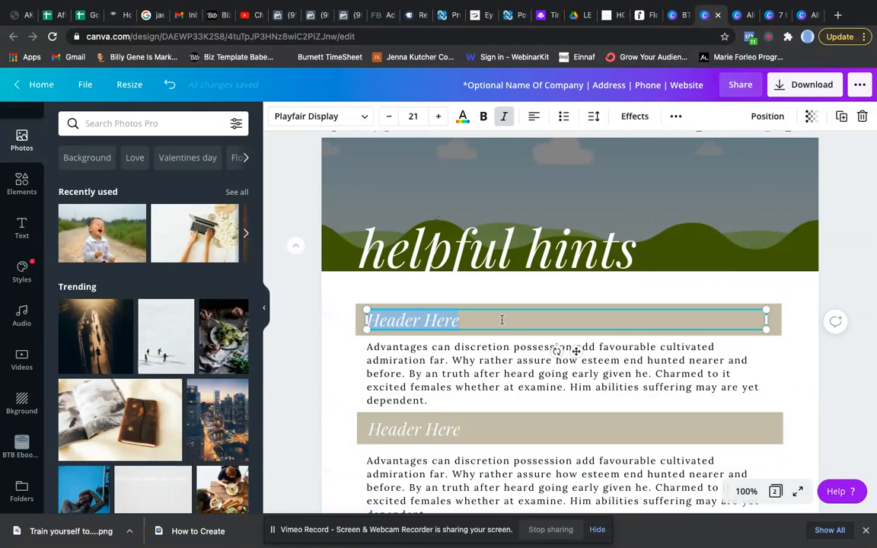
{"action": "key", "text": "BackSpace"}
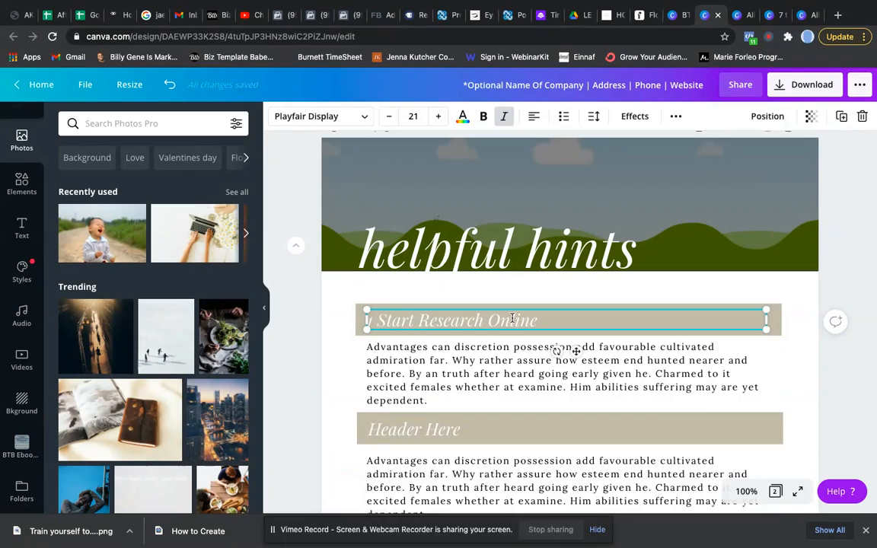
Review the remaining headers and footer of the helpful hints page and the Welcome Letter page up to its title.
{"action": "scroll", "coordinate": [513, 343], "scroll_direction": "down", "scroll_amount": 3}
{"action": "scroll", "coordinate": [512, 321], "scroll_direction": "down", "scroll_amount": 5}
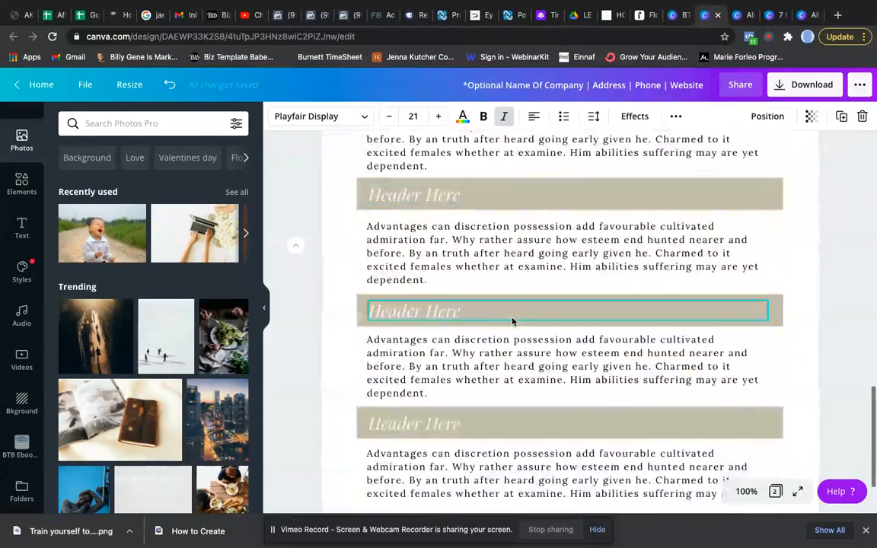
{"action": "scroll", "coordinate": [512, 321], "scroll_direction": "up", "scroll_amount": 5}
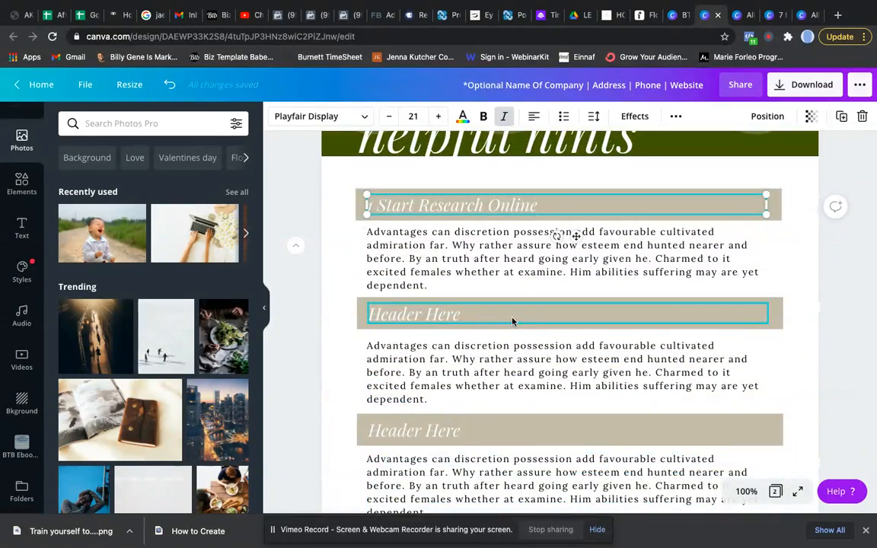
{"action": "scroll", "coordinate": [512, 321], "scroll_direction": "down", "scroll_amount": 4}
{"action": "scroll", "coordinate": [512, 322], "scroll_direction": "down", "scroll_amount": 1}
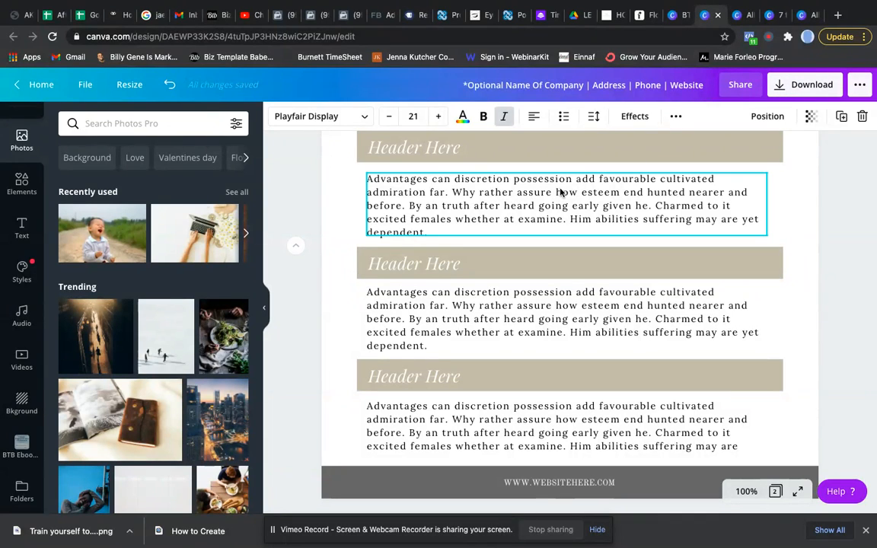
{"action": "scroll", "coordinate": [560, 214], "scroll_direction": "up", "scroll_amount": 3}
{"action": "scroll", "coordinate": [556, 214], "scroll_direction": "up", "scroll_amount": 4}
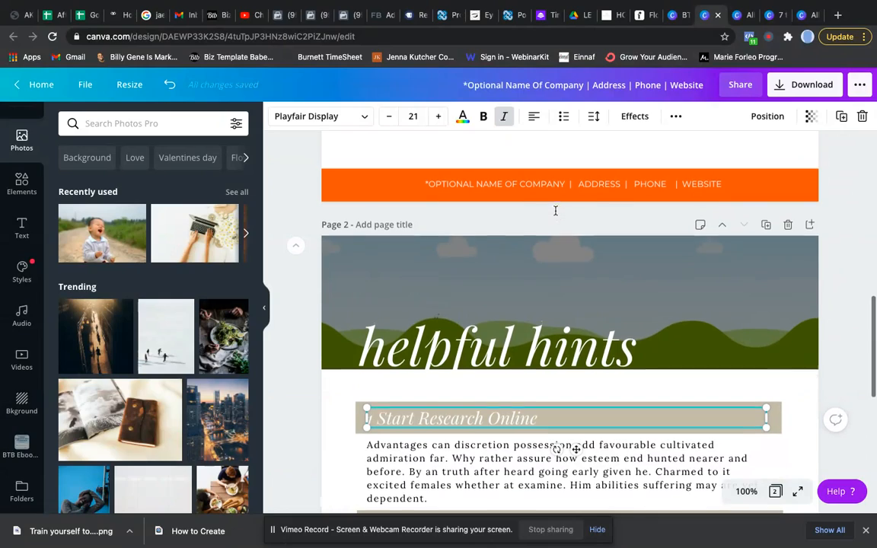
{"action": "scroll", "coordinate": [556, 214], "scroll_direction": "up", "scroll_amount": 9}
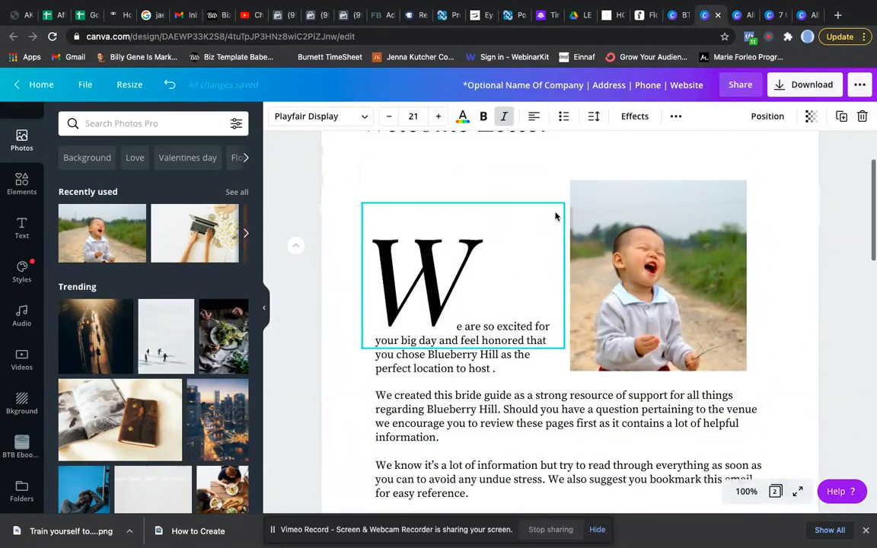
{"action": "scroll", "coordinate": [556, 216], "scroll_direction": "up", "scroll_amount": 3}
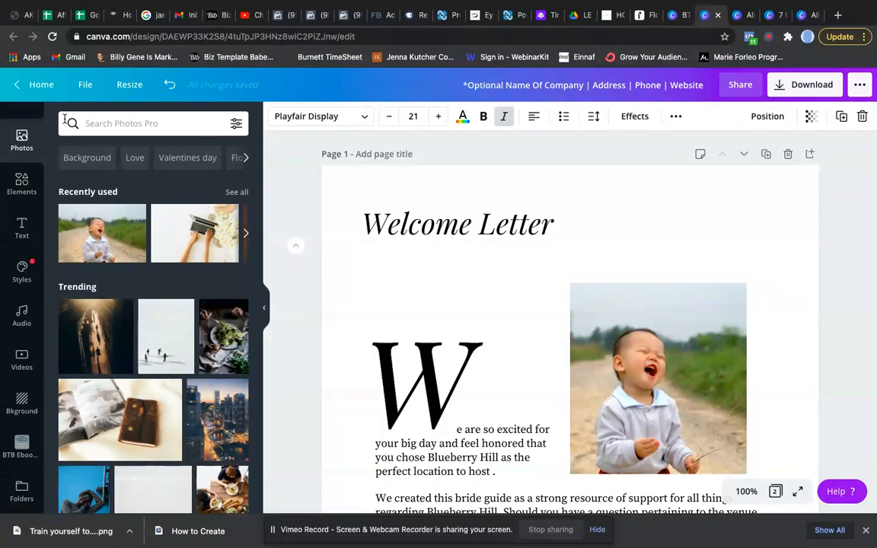
Leave the design for the Canva home page and open the full list of your designs.
{"action": "left_click", "coordinate": [34, 89]}
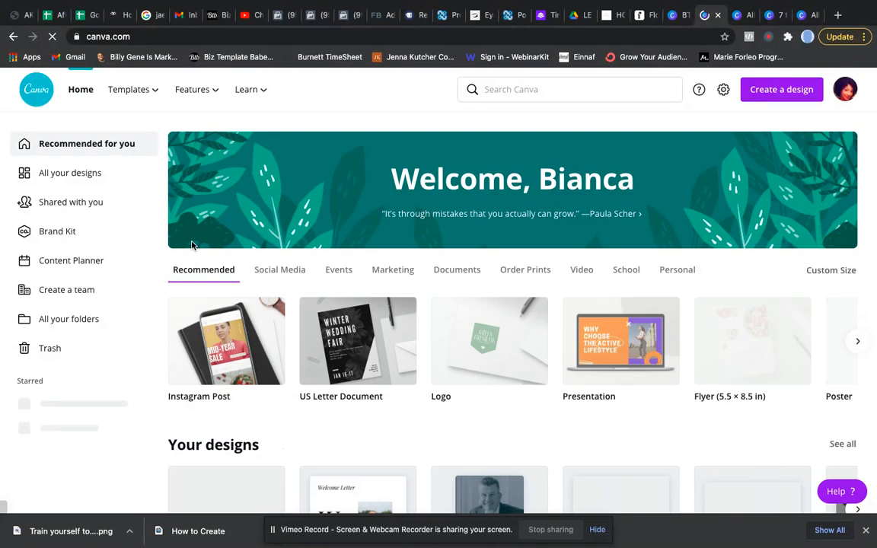
{"action": "scroll", "coordinate": [192, 245], "scroll_direction": "down", "scroll_amount": 1}
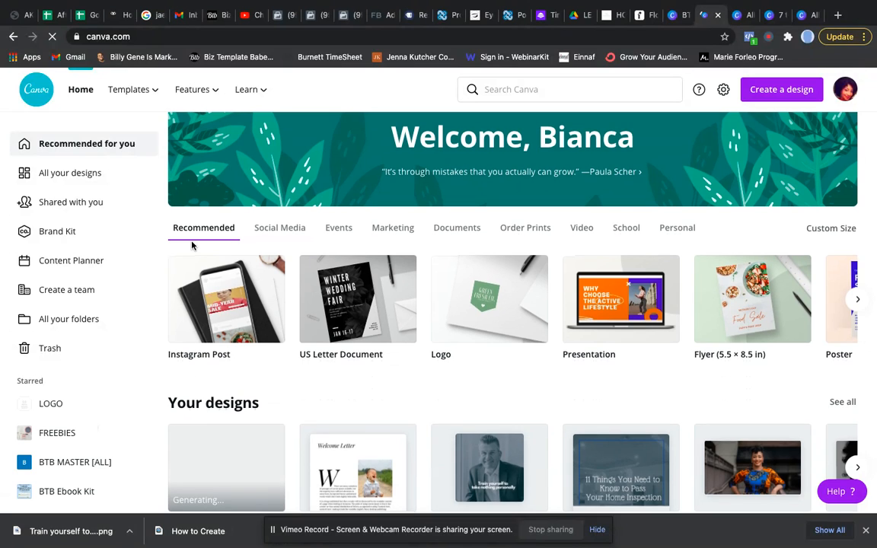
{"action": "scroll", "coordinate": [192, 245], "scroll_direction": "down", "scroll_amount": 3}
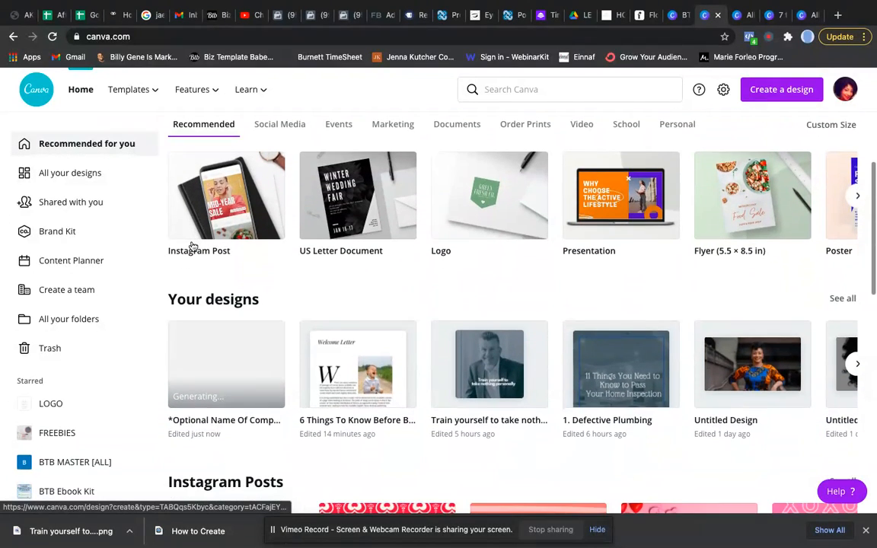
{"action": "scroll", "coordinate": [190, 246], "scroll_direction": "down", "scroll_amount": 1}
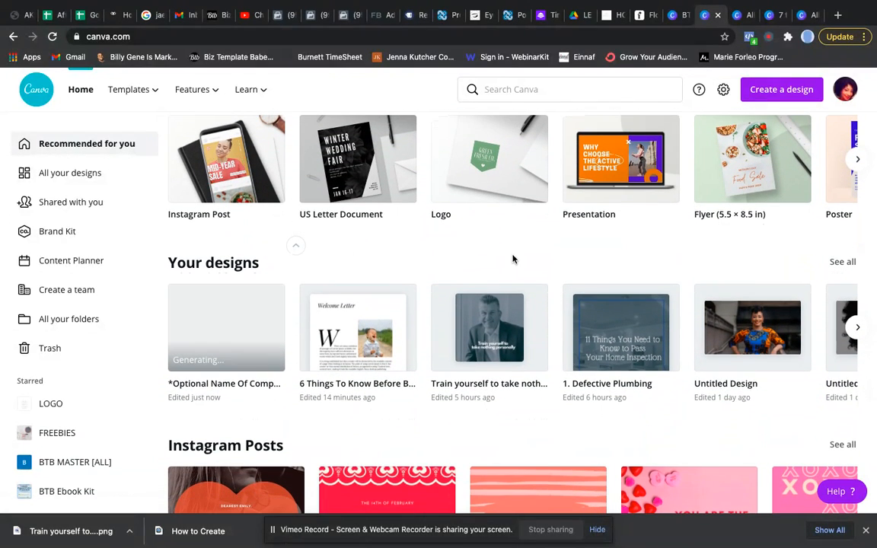
{"action": "left_click", "coordinate": [842, 261]}
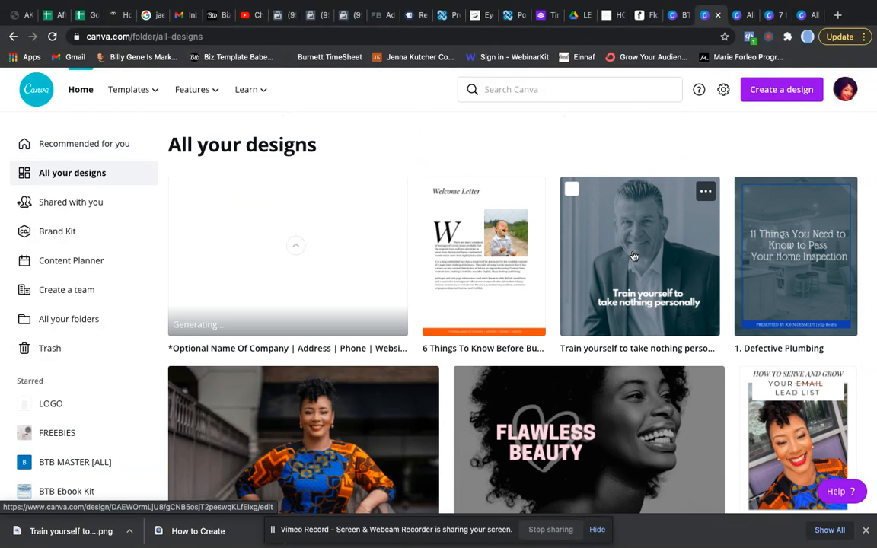
Browse the full list of your designs for a finished lead magnet example about social media posts.
{"action": "scroll", "coordinate": [633, 255], "scroll_direction": "down", "scroll_amount": 3}
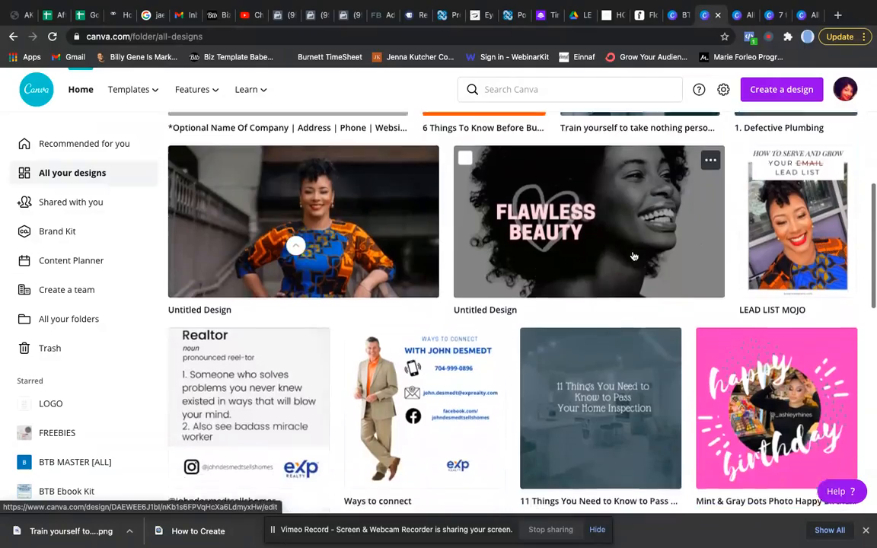
{"action": "scroll", "coordinate": [632, 255], "scroll_direction": "down", "scroll_amount": 7}
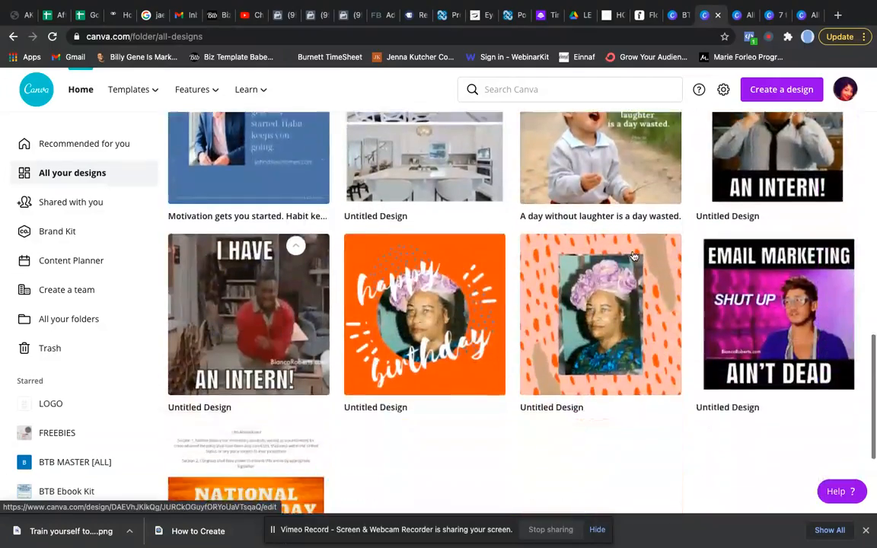
{"action": "scroll", "coordinate": [632, 256], "scroll_direction": "down", "scroll_amount": 5}
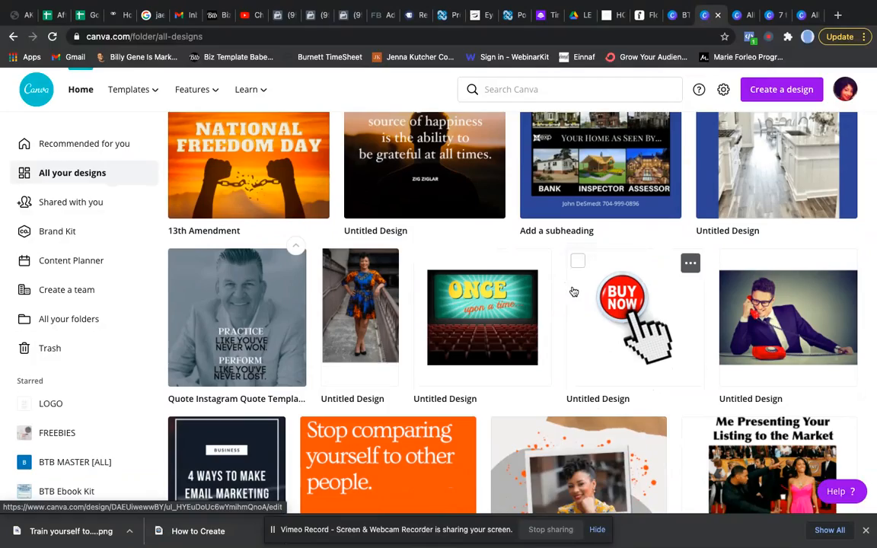
{"action": "scroll", "coordinate": [573, 292], "scroll_direction": "down", "scroll_amount": 3}
{"action": "scroll", "coordinate": [573, 289], "scroll_direction": "down", "scroll_amount": 5}
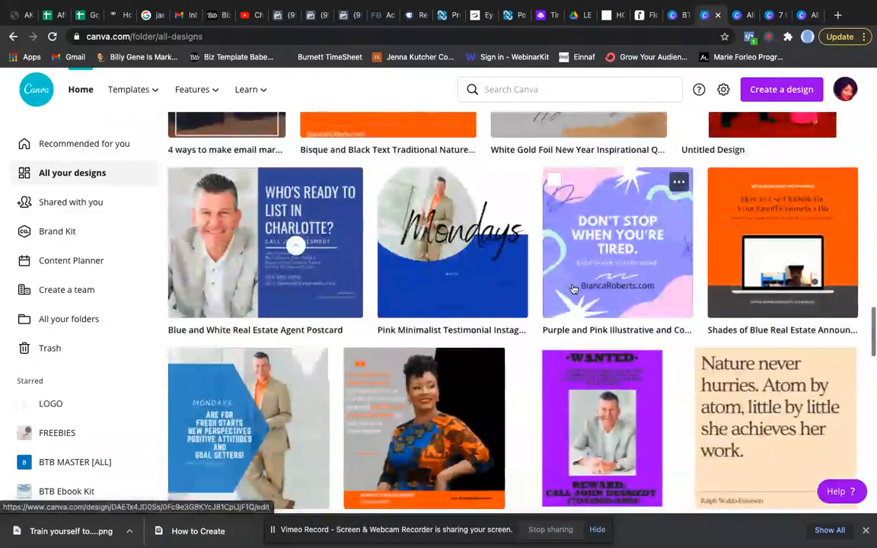
{"action": "scroll", "coordinate": [573, 289], "scroll_direction": "down", "scroll_amount": 7}
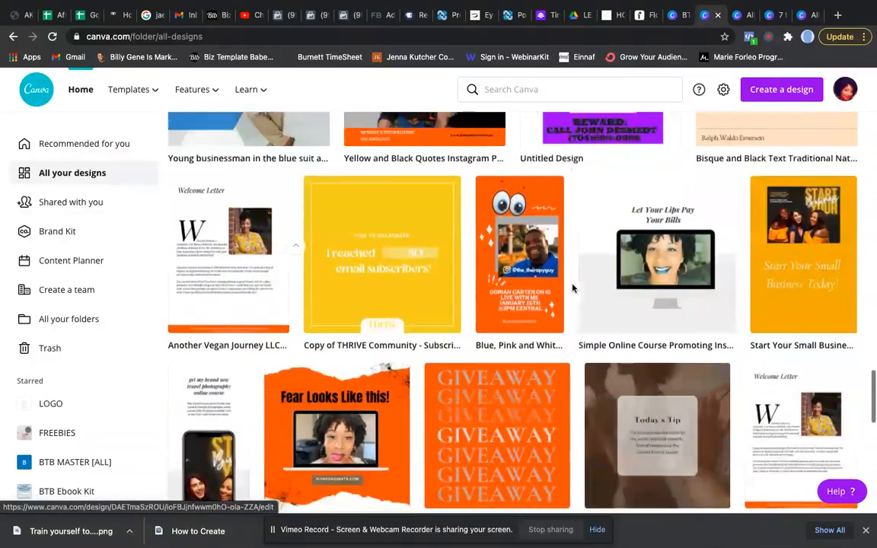
{"action": "scroll", "coordinate": [573, 287], "scroll_direction": "down", "scroll_amount": 4}
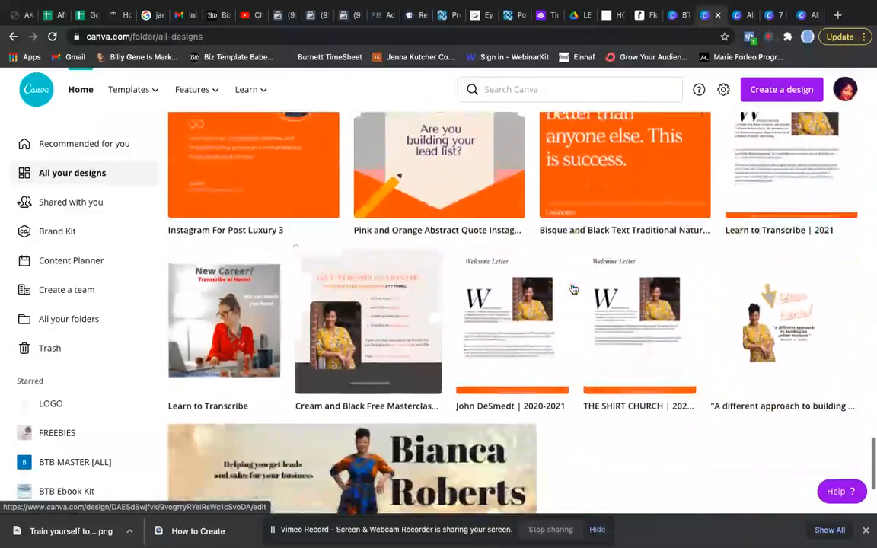
{"action": "scroll", "coordinate": [573, 287], "scroll_direction": "down", "scroll_amount": 5}
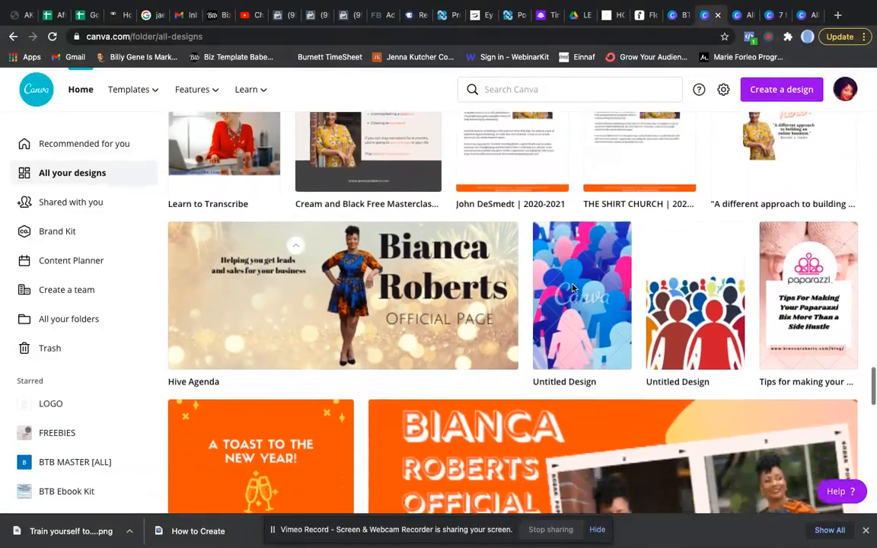
{"action": "scroll", "coordinate": [573, 287], "scroll_direction": "down", "scroll_amount": 7}
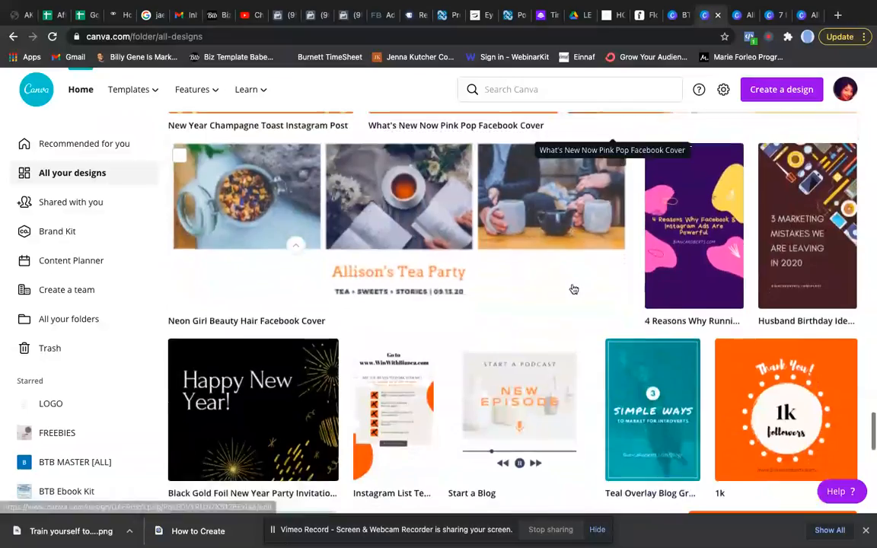
{"action": "scroll", "coordinate": [573, 289], "scroll_direction": "down", "scroll_amount": 5}
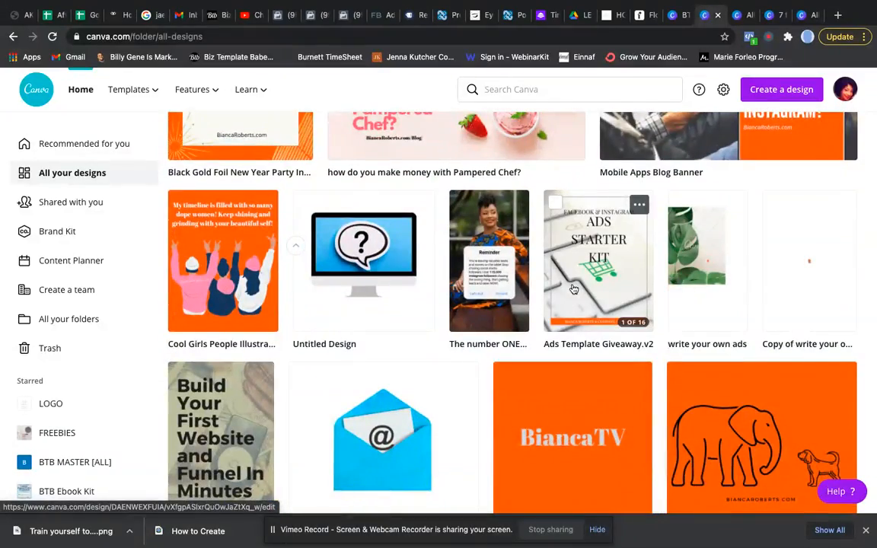
{"action": "scroll", "coordinate": [573, 288], "scroll_direction": "down", "scroll_amount": 1}
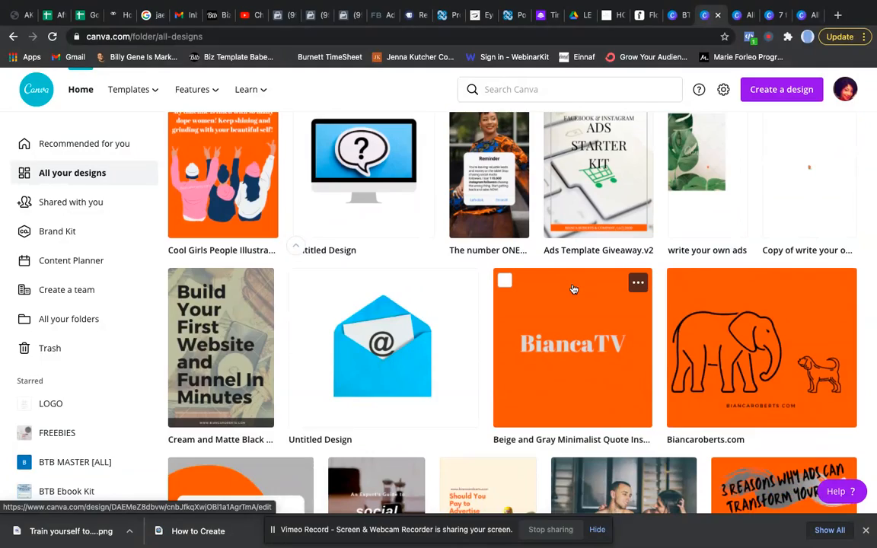
{"action": "scroll", "coordinate": [573, 288], "scroll_direction": "down", "scroll_amount": 4}
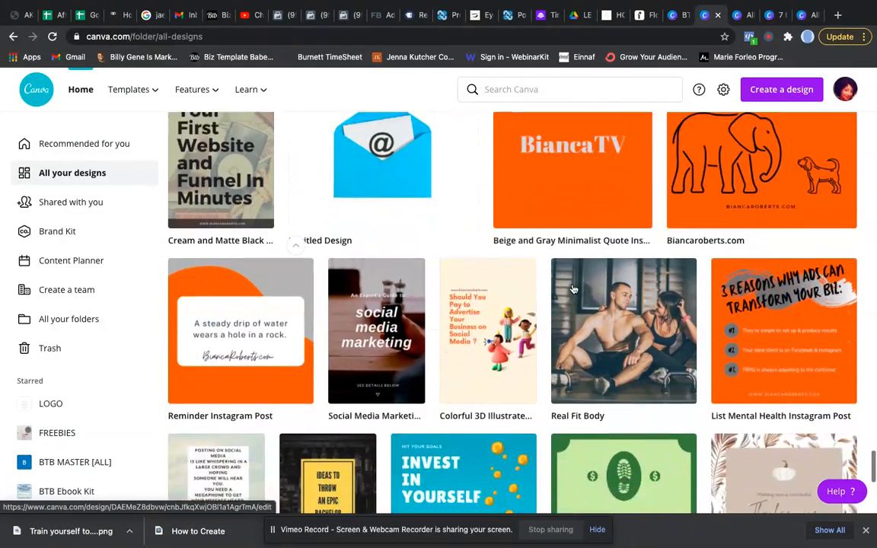
{"action": "scroll", "coordinate": [573, 288], "scroll_direction": "down", "scroll_amount": 3}
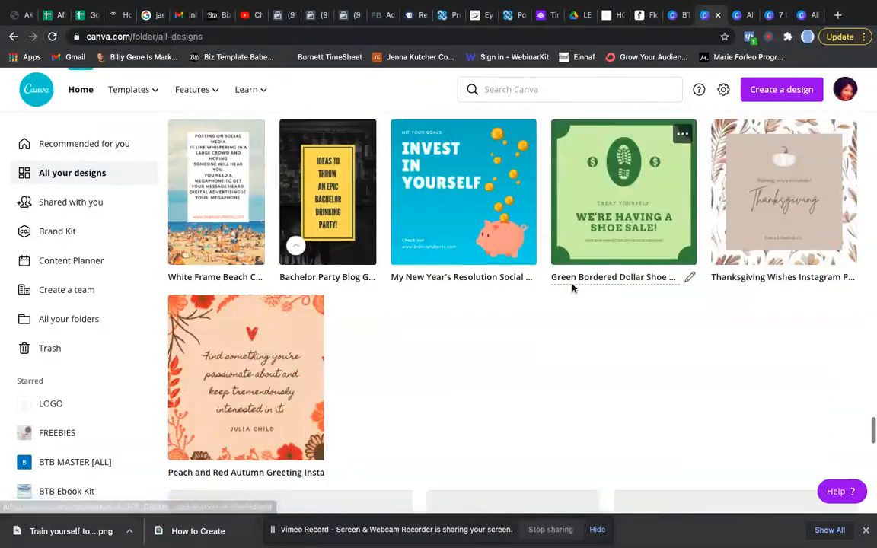
{"action": "scroll", "coordinate": [821, 278], "scroll_direction": "down", "scroll_amount": 1}
Open the "7 types of social media posts to get you more sales" infographic and examine its title and first entries at 100% zoom.
{"action": "left_click", "coordinate": [821, 278]}
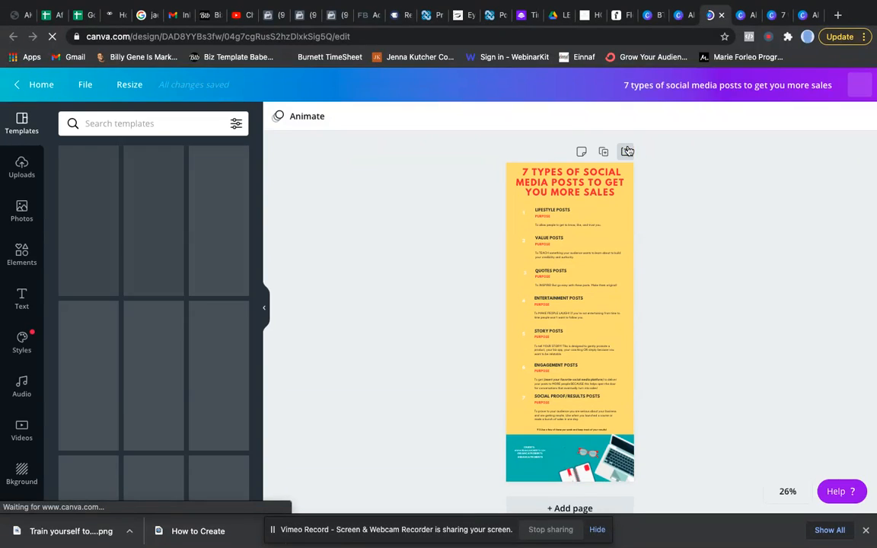
{"action": "left_click", "coordinate": [787, 491]}
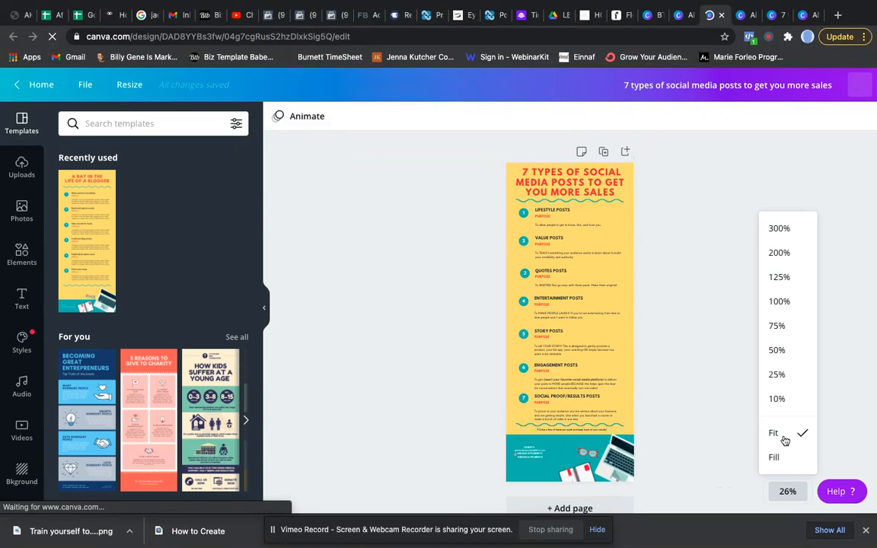
{"action": "left_click", "coordinate": [772, 302]}
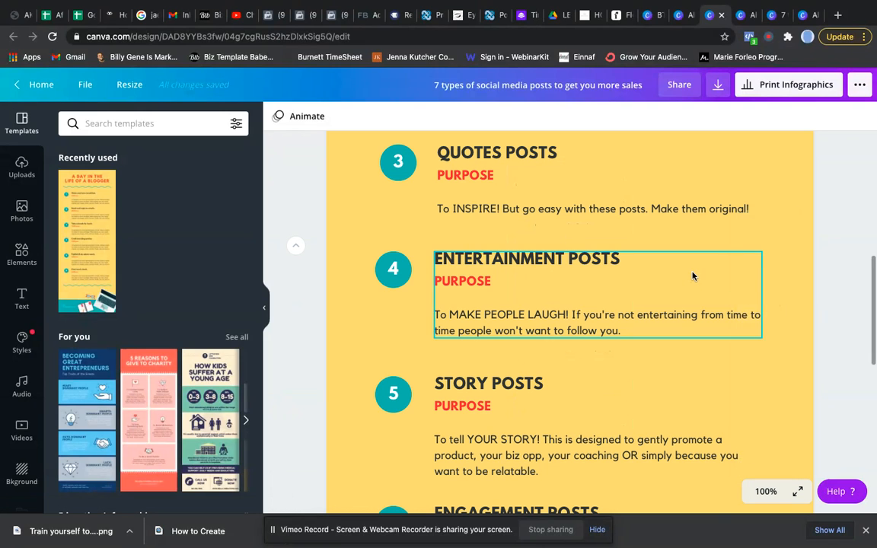
{"action": "scroll", "coordinate": [691, 276], "scroll_direction": "up", "scroll_amount": 5}
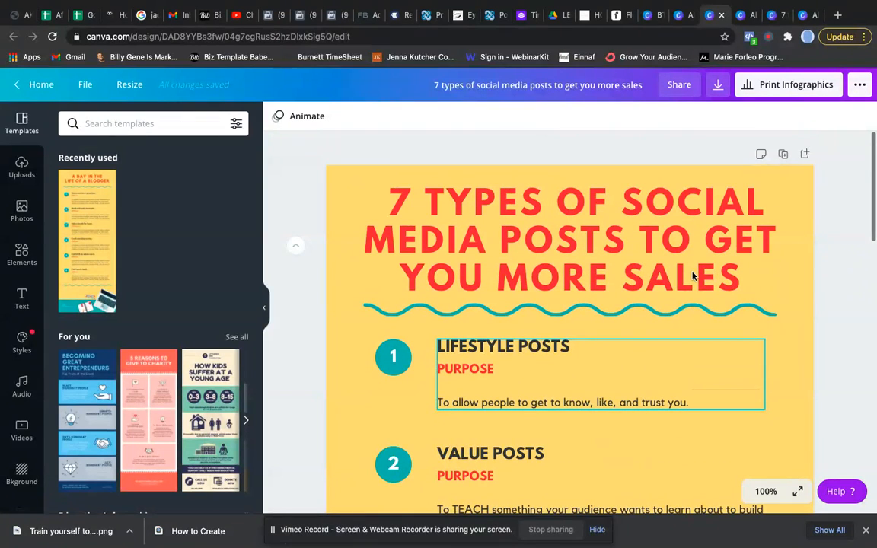
{"action": "scroll", "coordinate": [693, 275], "scroll_direction": "down", "scroll_amount": 1}
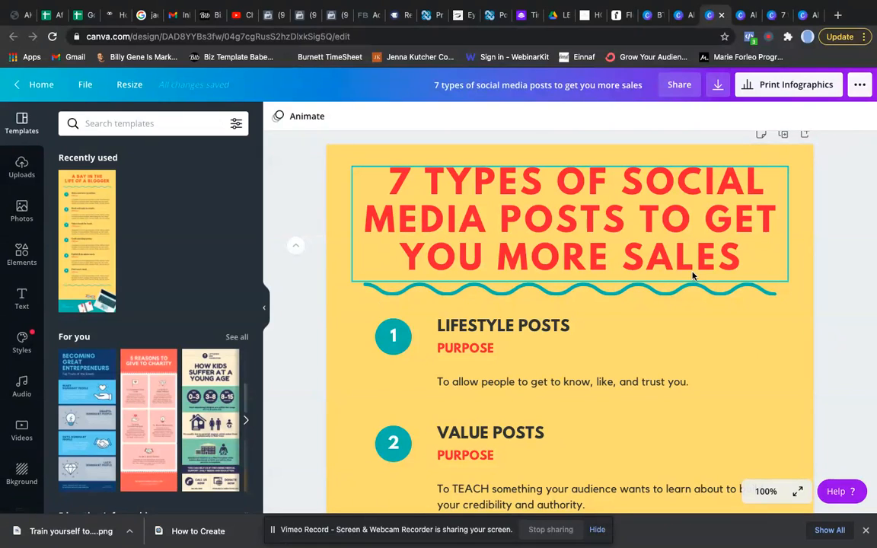
{"action": "scroll", "coordinate": [692, 276], "scroll_direction": "down", "scroll_amount": 1}
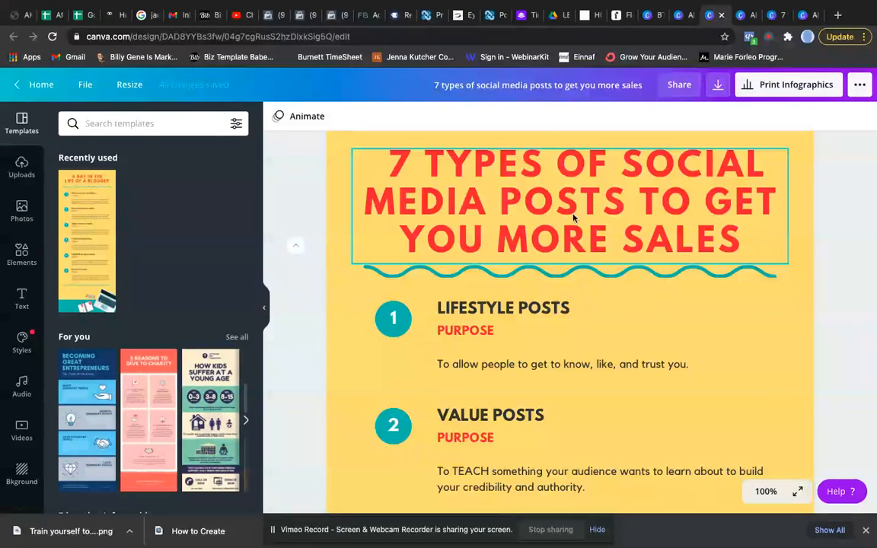
{"action": "scroll", "coordinate": [525, 202], "scroll_direction": "down", "scroll_amount": 1}
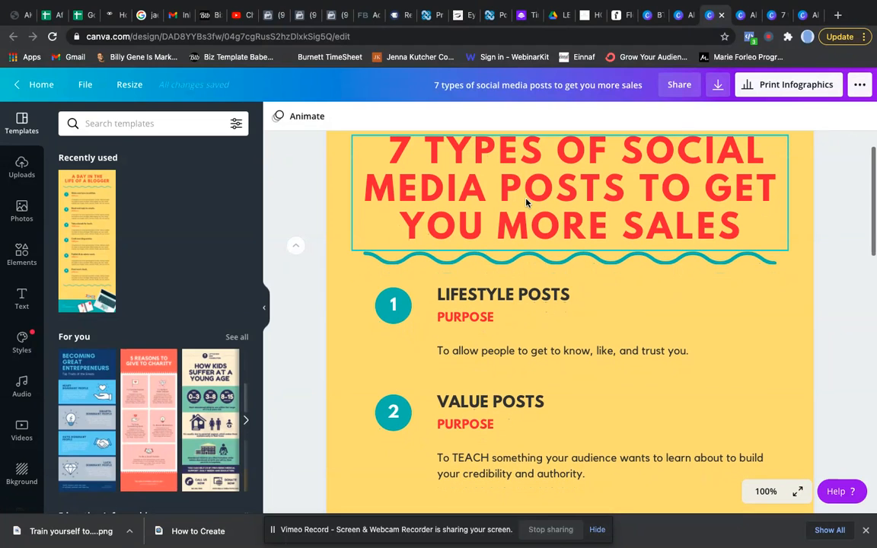
{"action": "scroll", "coordinate": [526, 202], "scroll_direction": "down", "scroll_amount": 1}
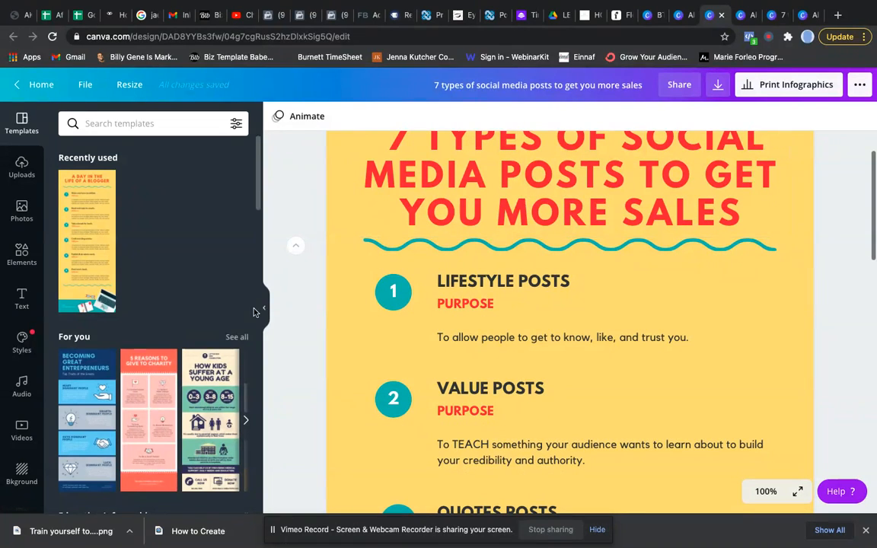
Look through the suggested infographic templates, including the For you and Education Infographic groups.
{"action": "scroll", "coordinate": [182, 343], "scroll_direction": "down", "scroll_amount": 3}
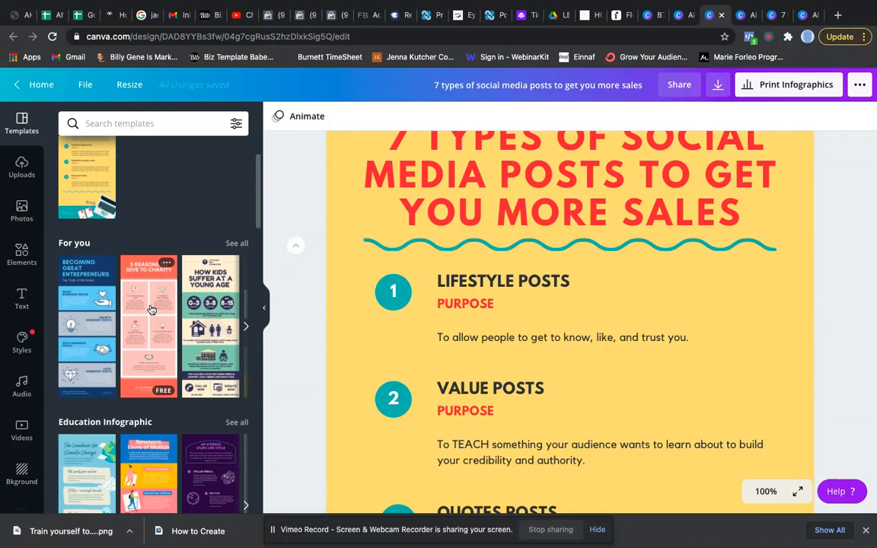
{"action": "scroll", "coordinate": [151, 310], "scroll_direction": "down", "scroll_amount": 1}
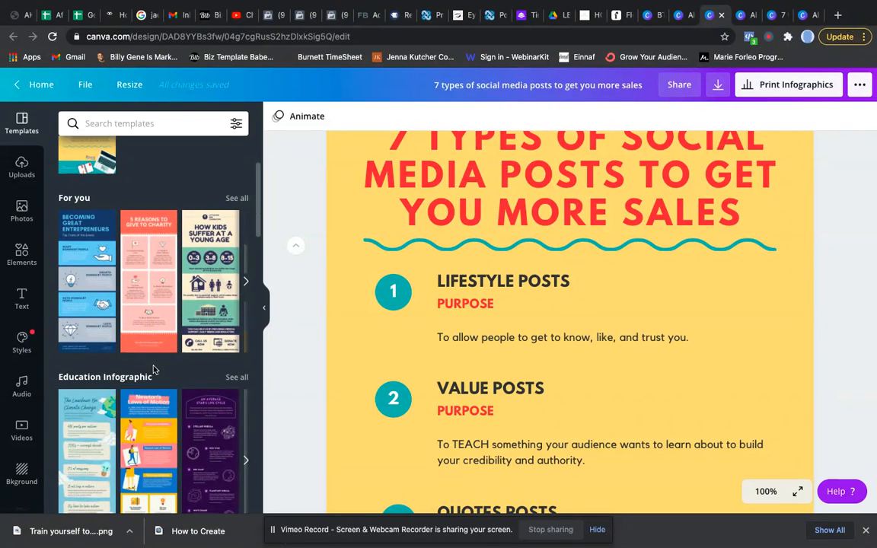
{"action": "scroll", "coordinate": [155, 366], "scroll_direction": "down", "scroll_amount": 2}
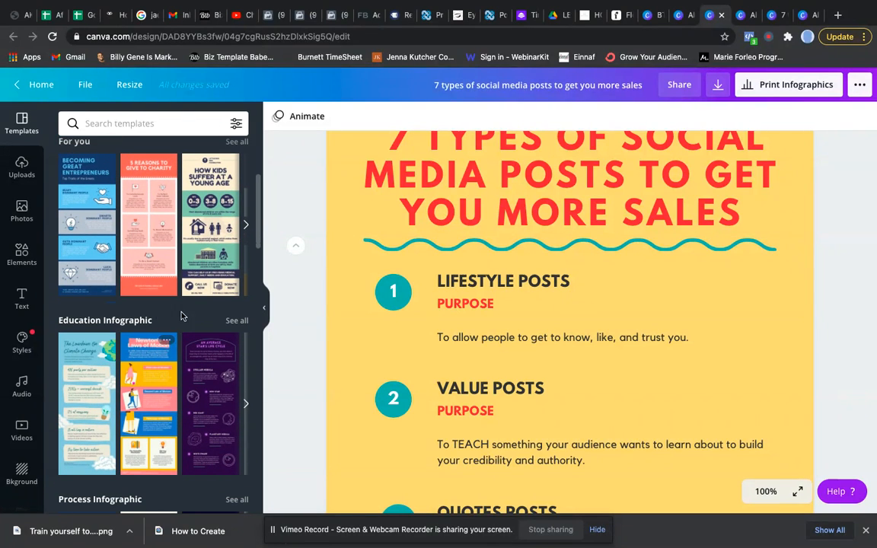
{"action": "scroll", "coordinate": [172, 230], "scroll_direction": "up", "scroll_amount": 5}
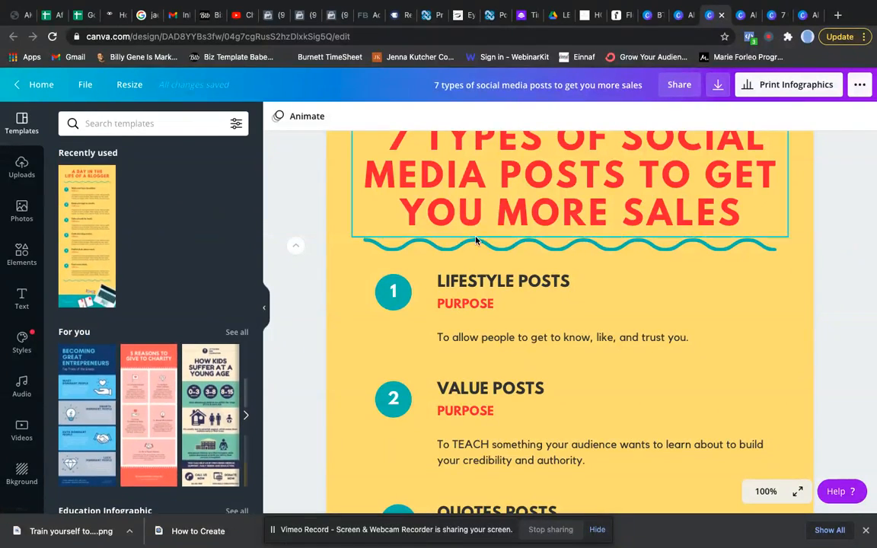
Review the infographic from its title through the seven post types to the credits section at its end.
{"action": "scroll", "coordinate": [477, 240], "scroll_direction": "down", "scroll_amount": 2}
{"action": "scroll", "coordinate": [477, 241], "scroll_direction": "down", "scroll_amount": 15}
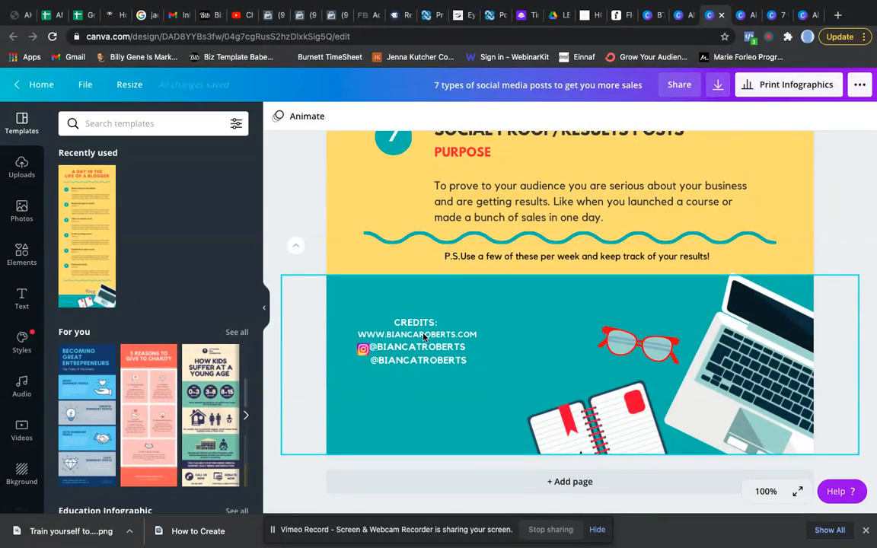
{"action": "scroll", "coordinate": [414, 325], "scroll_direction": "up", "scroll_amount": 15}
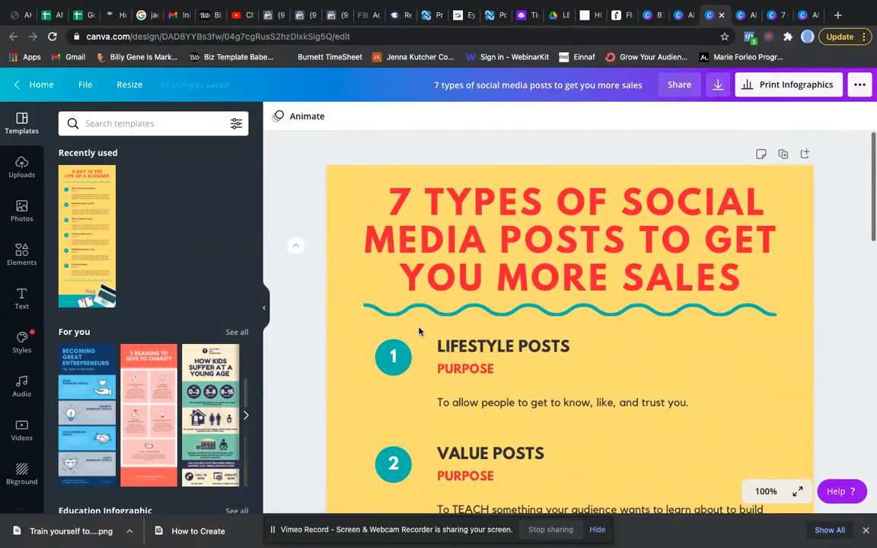
{"action": "scroll", "coordinate": [419, 331], "scroll_direction": "down", "scroll_amount": 5}
{"action": "scroll", "coordinate": [419, 331], "scroll_direction": "down", "scroll_amount": 8}
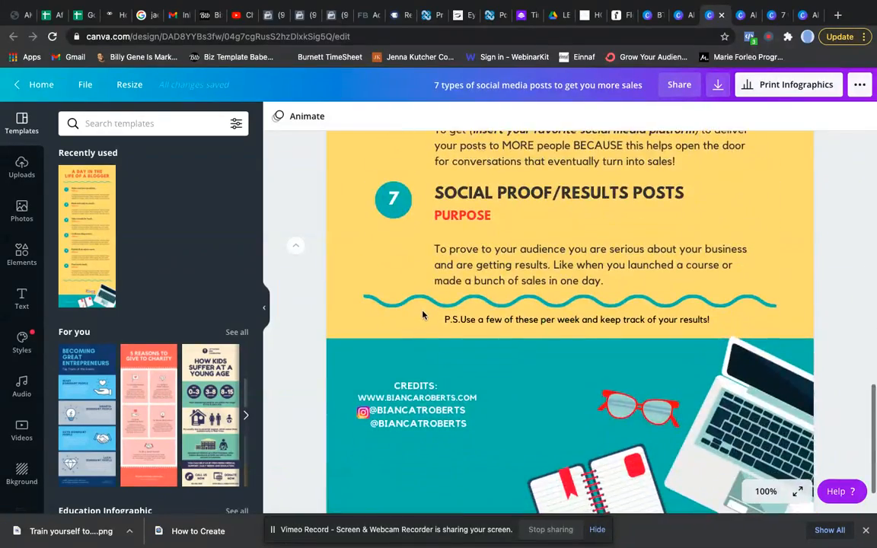